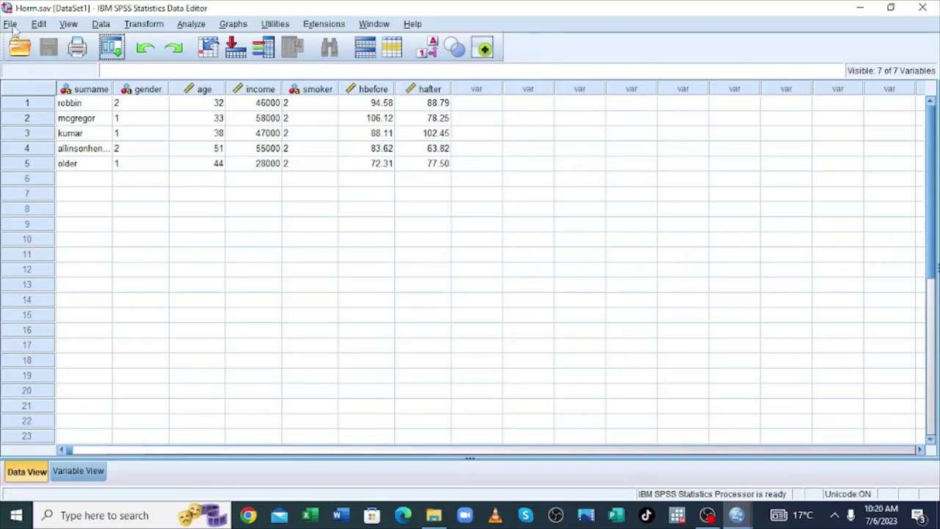
Save the respondent dataset under the new name PS.sav in Documents.
{"action": "left_click", "coordinate": [10, 25]}
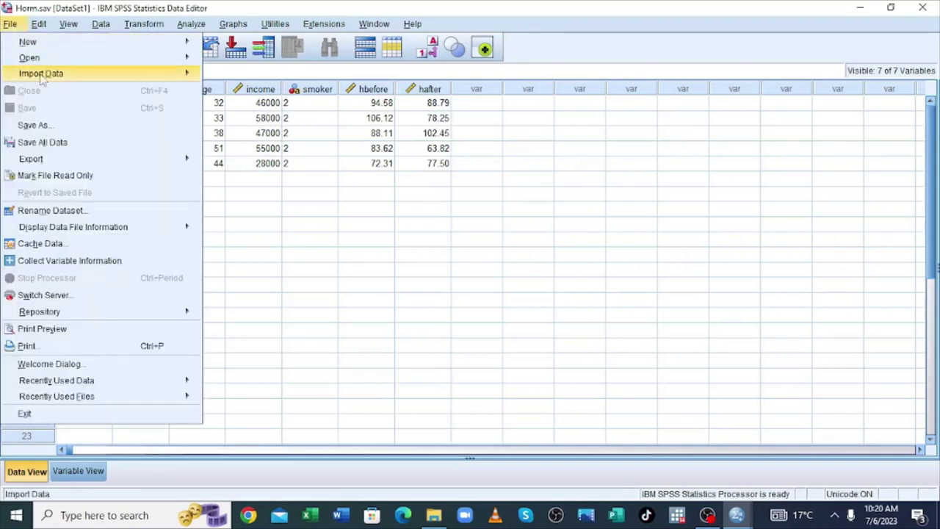
{"action": "mouse_move", "coordinate": [45, 64]}
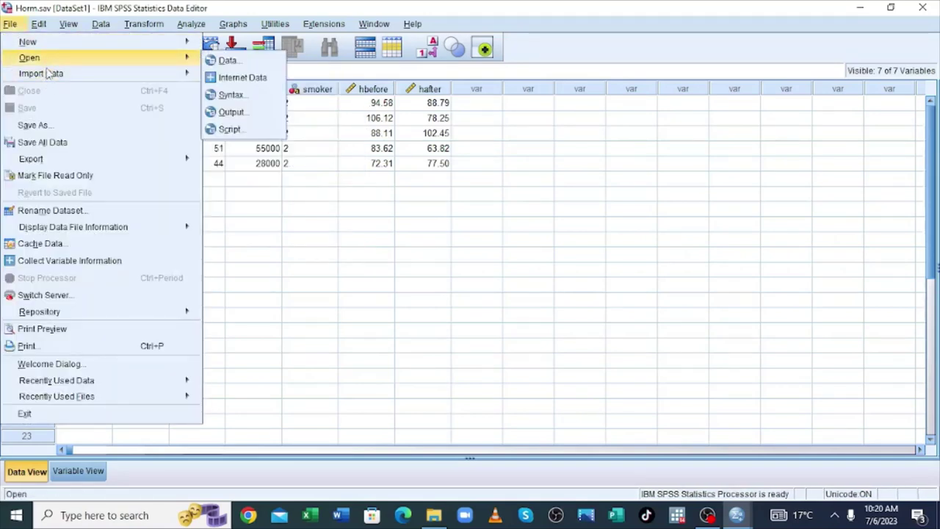
{"action": "left_click", "coordinate": [34, 125]}
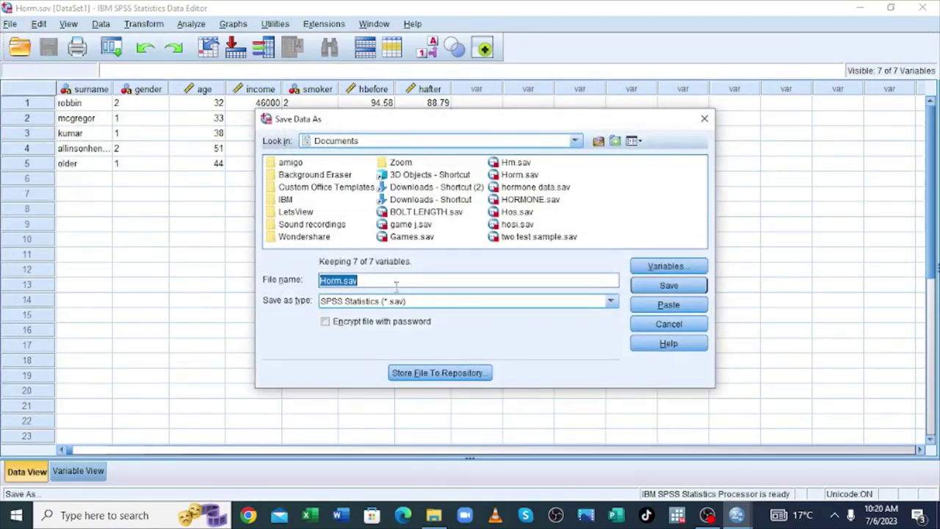
{"action": "left_click", "coordinate": [371, 282]}
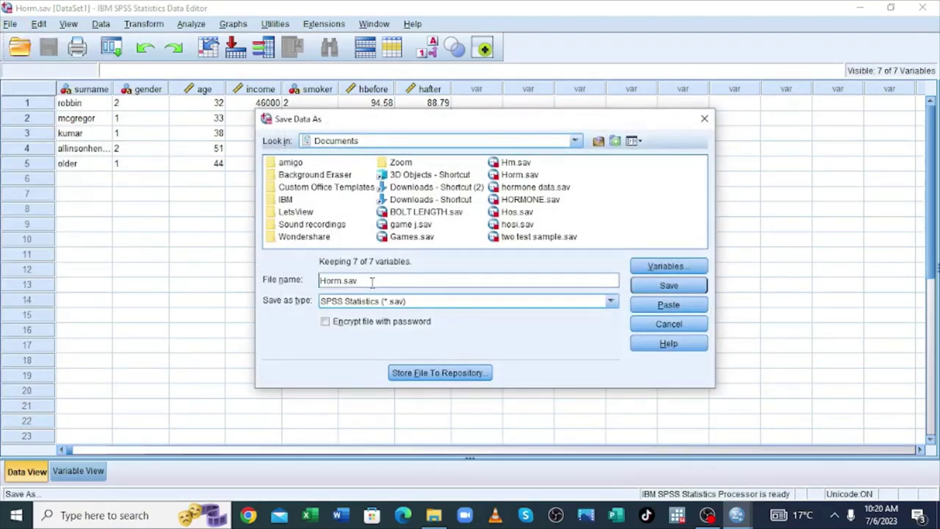
{"action": "key", "text": "BackSpace"}
{"action": "key", "text": "BackSpace"}
{"action": "key", "text": "BackSpace"}
{"action": "key", "text": "BackSpace"}
{"action": "key", "text": "BackSpace"}
{"action": "key", "text": "BackSpace"}
{"action": "key", "text": "BackSpace"}
{"action": "key", "text": "BackSpace"}
{"action": "type", "text": "hor"}
{"action": "key", "text": "BackSpace"}
{"action": "key", "text": "BackSpace"}
{"action": "key", "text": "BackSpace"}
{"action": "type", "text": "PS"}
{"action": "left_click", "coordinate": [667, 290]}
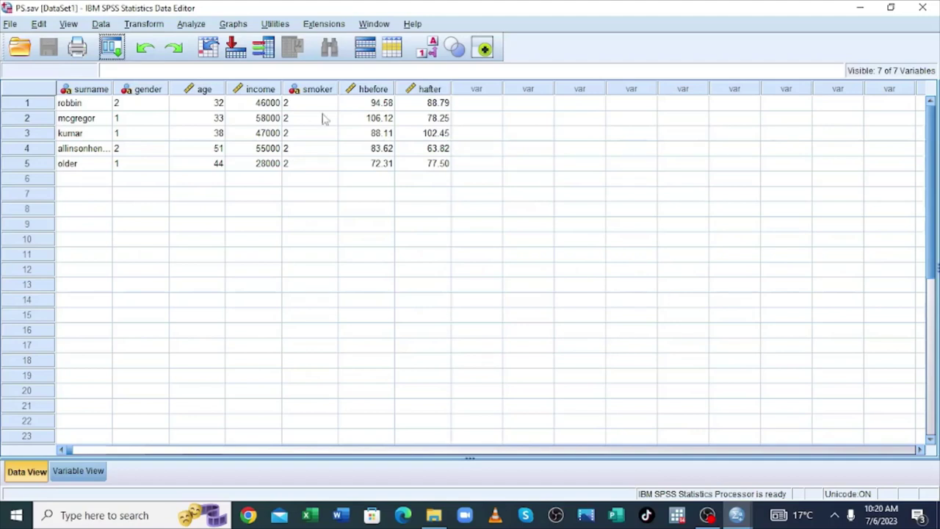
Open Frequencies and add gender of respondent as the variable to analyse.
{"action": "left_click", "coordinate": [192, 25]}
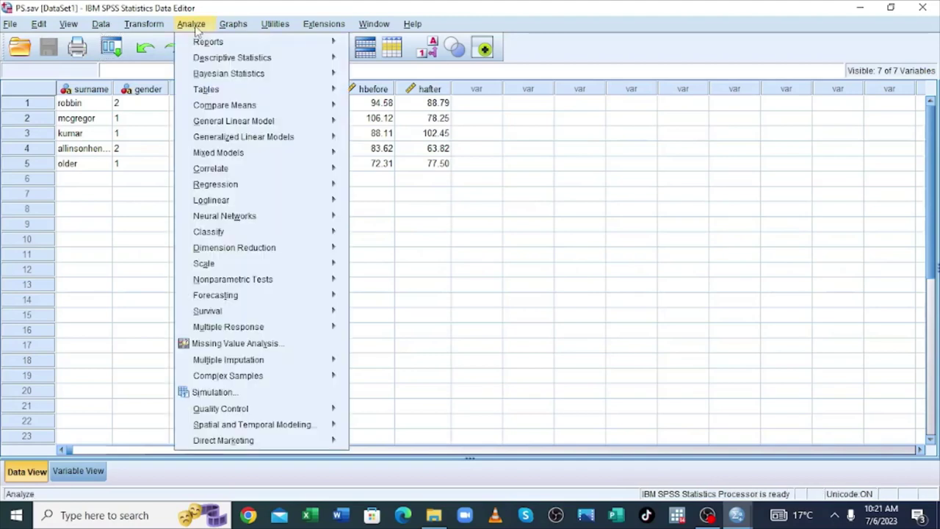
{"action": "mouse_move", "coordinate": [229, 65]}
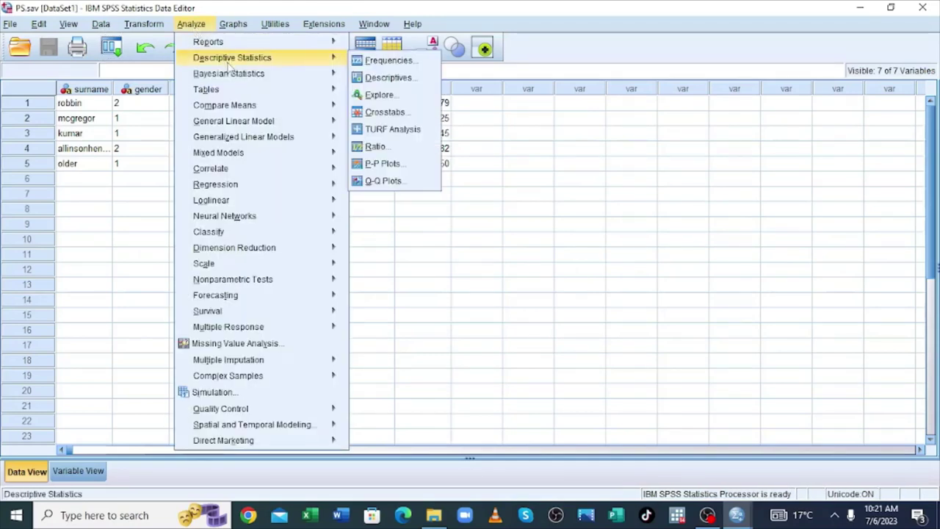
{"action": "left_click", "coordinate": [359, 66]}
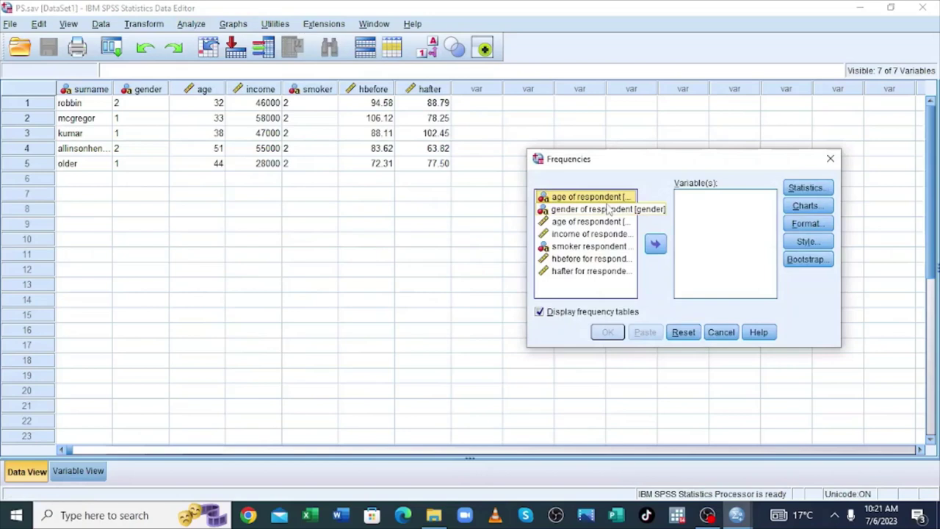
{"action": "left_click", "coordinate": [609, 210]}
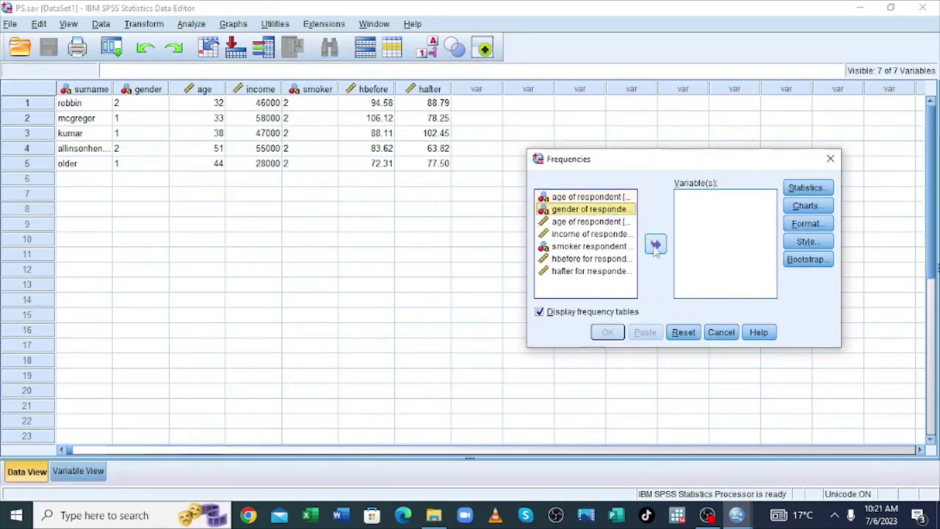
{"action": "left_click", "coordinate": [655, 245]}
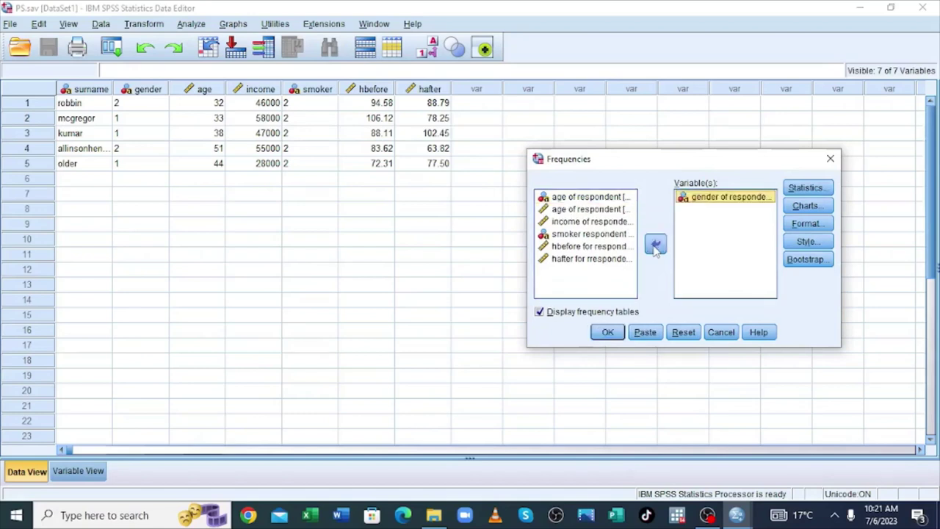
Request a bar chart showing percentages and run the frequencies.
{"action": "left_click", "coordinate": [812, 209]}
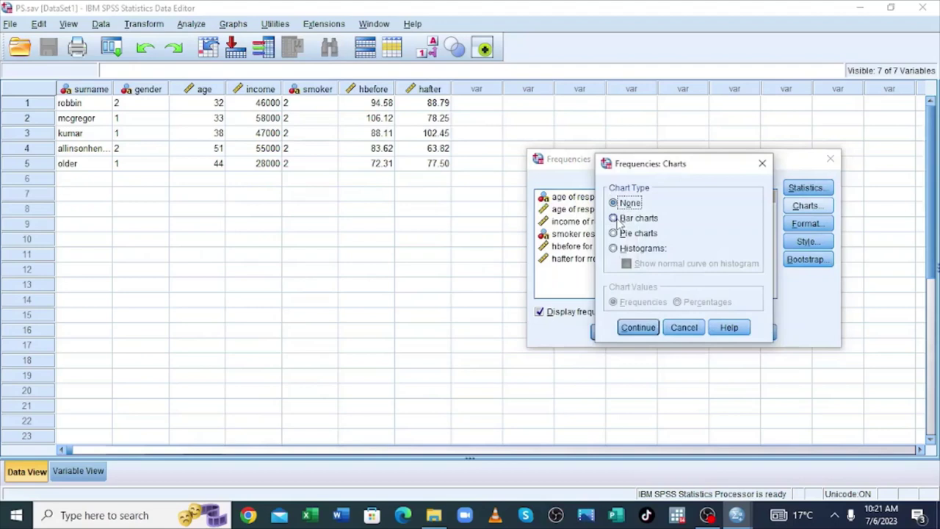
{"action": "left_click", "coordinate": [619, 219]}
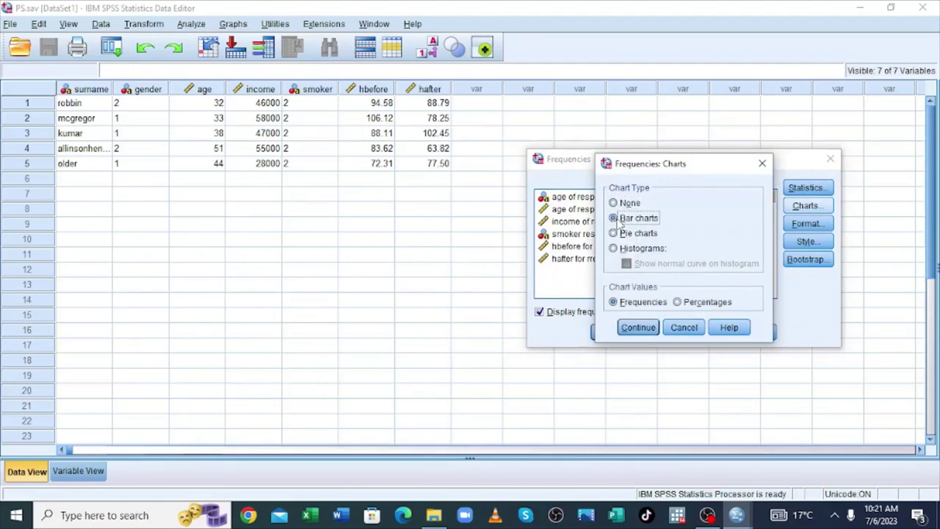
{"action": "left_click", "coordinate": [688, 306]}
{"action": "left_click", "coordinate": [638, 328]}
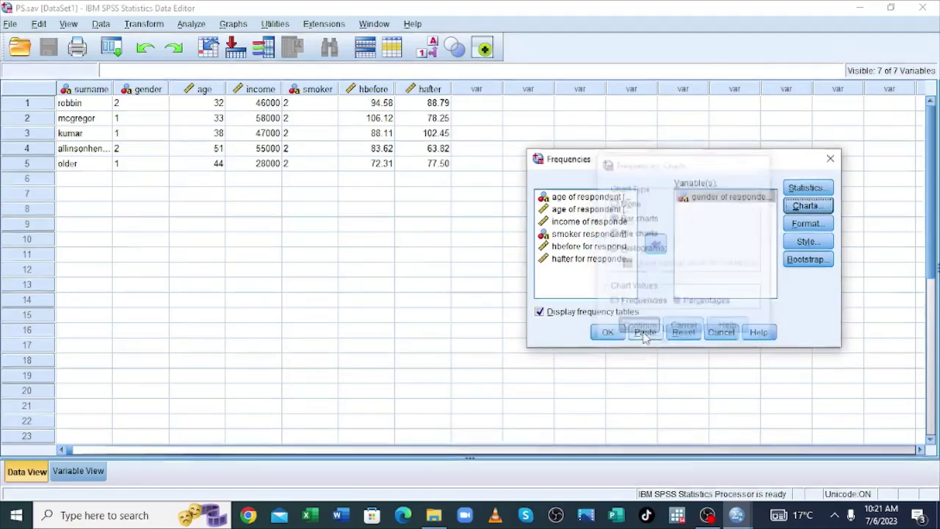
{"action": "left_click", "coordinate": [608, 331]}
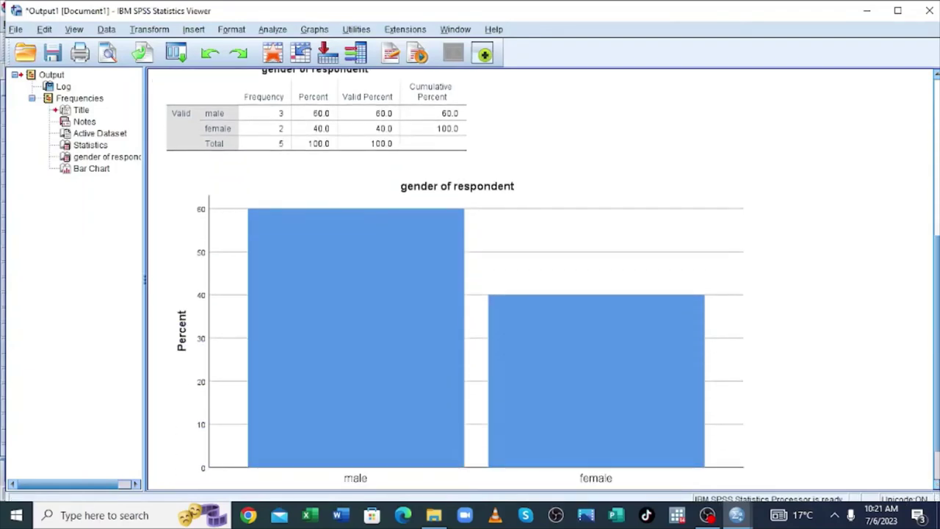
Select and activate the gender bar chart, scroll the output, then return to PS.sav.
{"action": "left_click", "coordinate": [599, 315]}
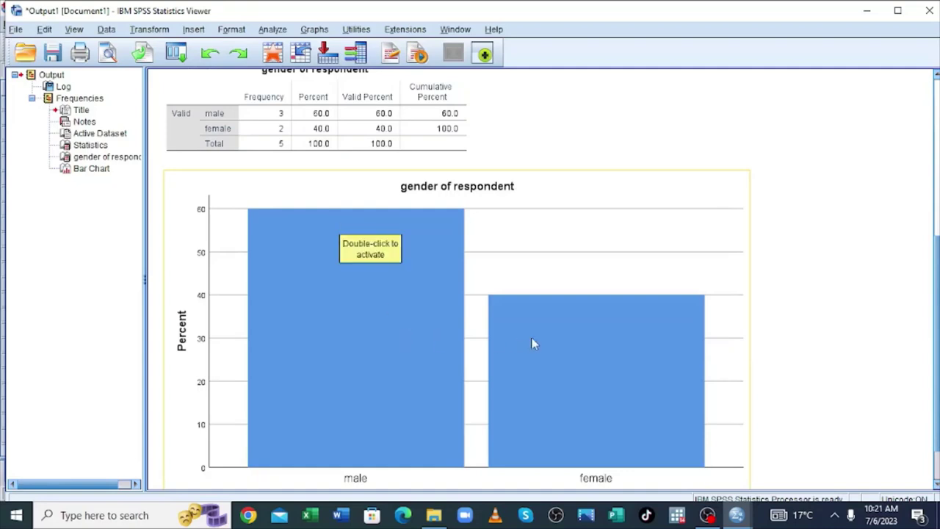
{"action": "double_click", "coordinate": [608, 403]}
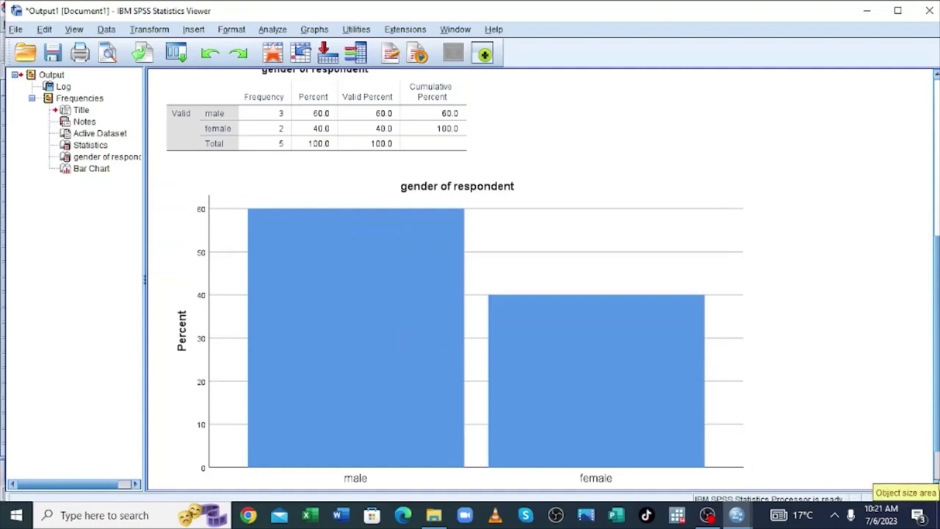
{"action": "scroll", "coordinate": [937, 482], "scroll_direction": "down", "scroll_amount": 2}
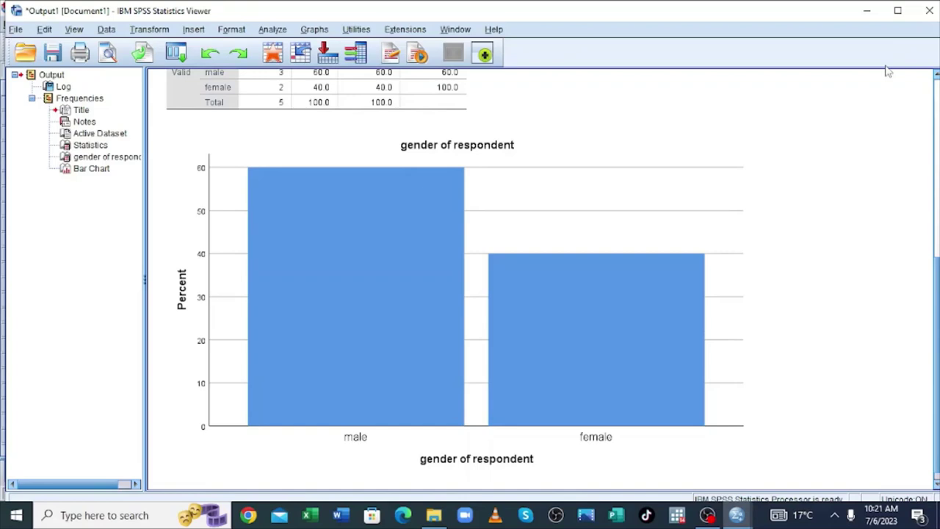
{"action": "mouse_move", "coordinate": [737, 514]}
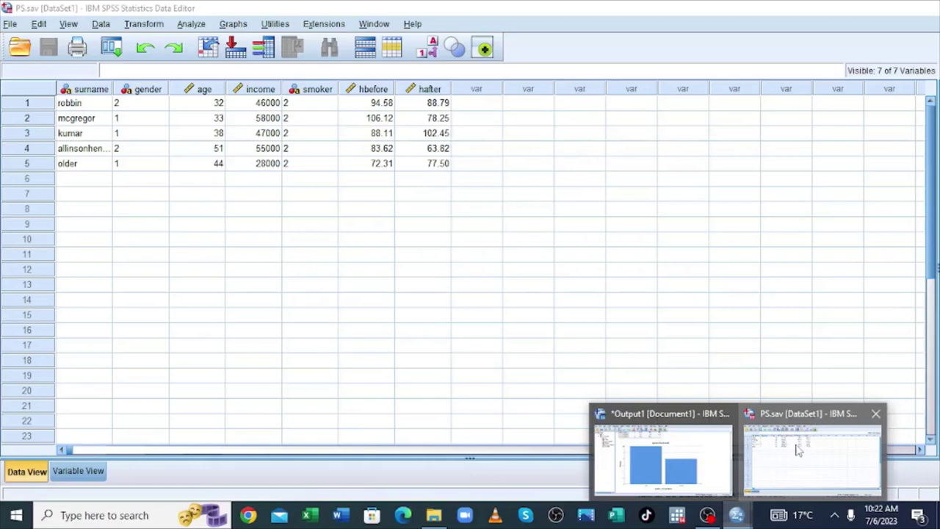
Bring the PS.sav data window forward and reopen the Frequencies dialog.
{"action": "left_click", "coordinate": [799, 449]}
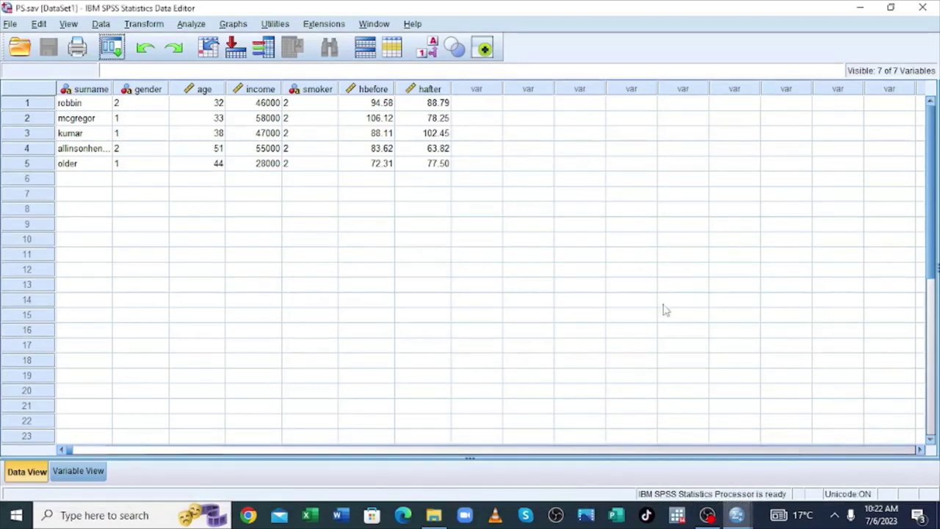
{"action": "left_click", "coordinate": [190, 25]}
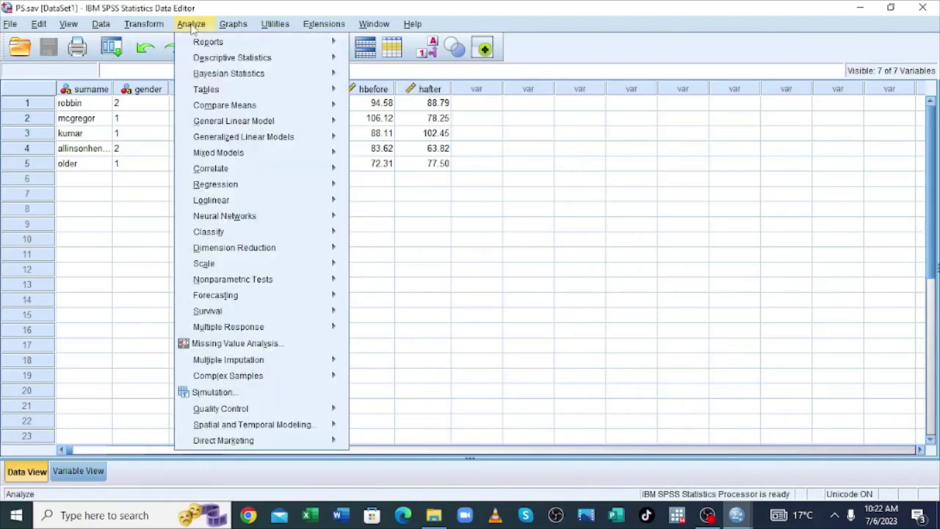
{"action": "mouse_move", "coordinate": [233, 25]}
{"action": "mouse_move", "coordinate": [191, 24]}
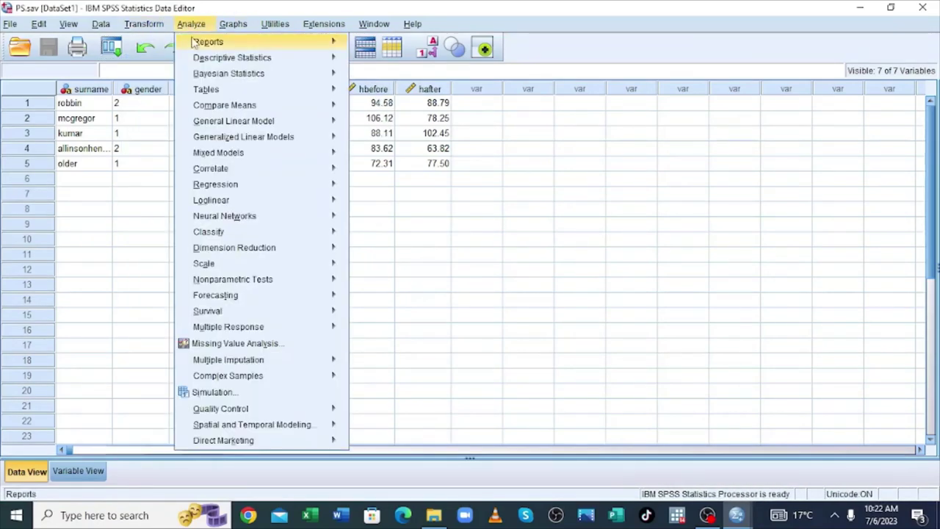
{"action": "mouse_move", "coordinate": [232, 60]}
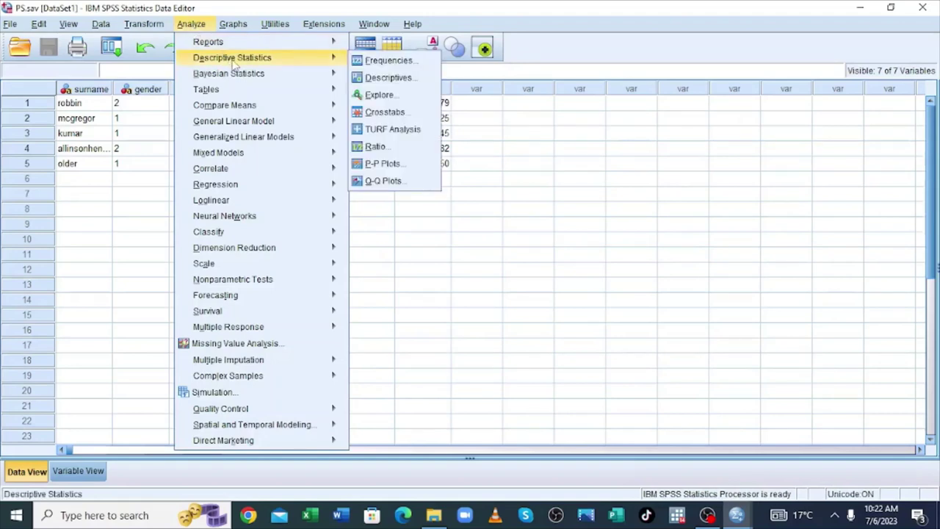
{"action": "left_click", "coordinate": [369, 66]}
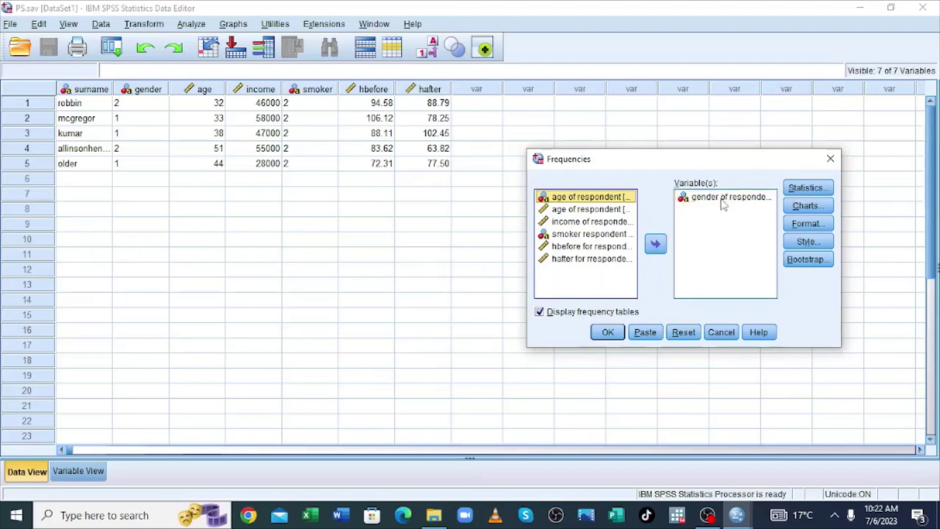
Replace gender of respondent with income of respondent in the Variable(s) list.
{"action": "left_click", "coordinate": [722, 200]}
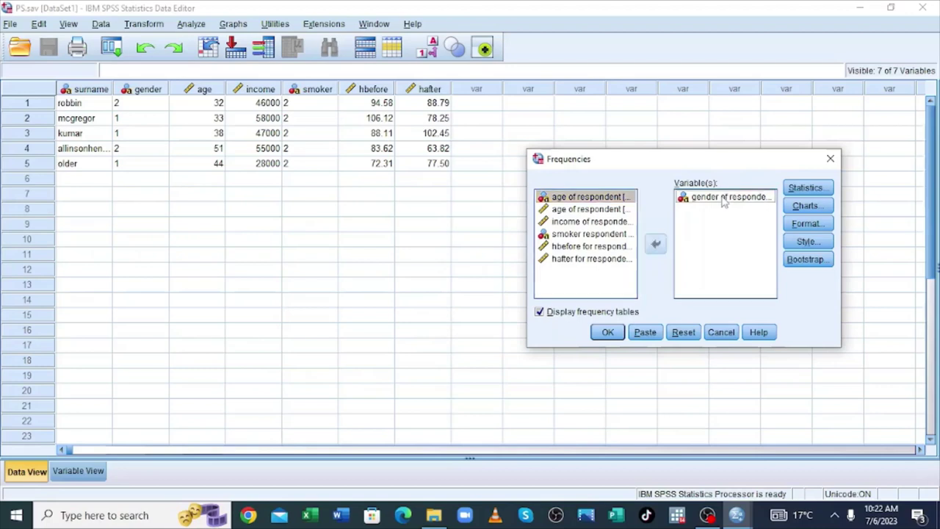
{"action": "left_click", "coordinate": [656, 244]}
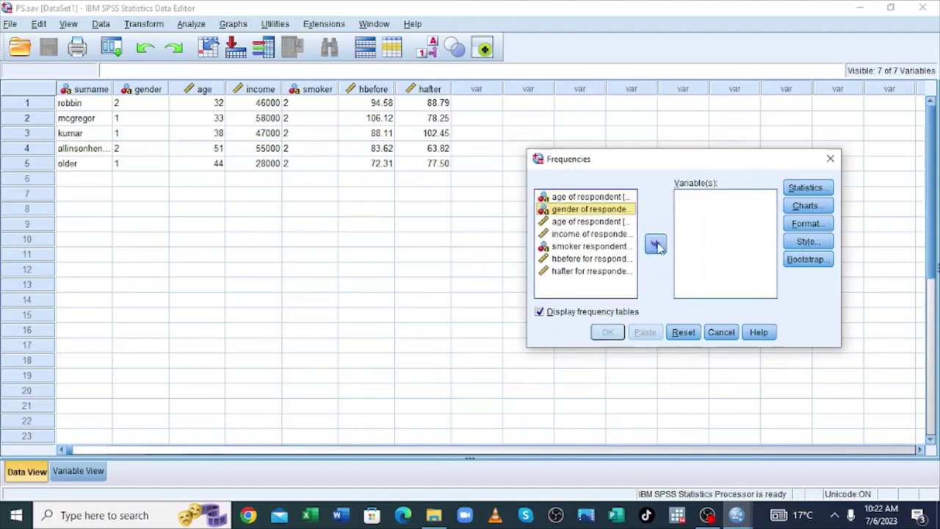
{"action": "left_click", "coordinate": [577, 234]}
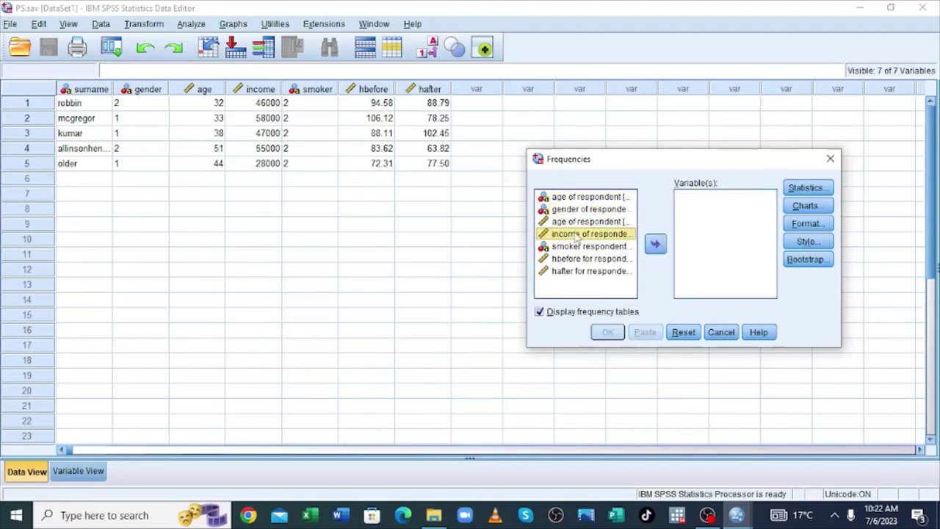
{"action": "left_click", "coordinate": [655, 245]}
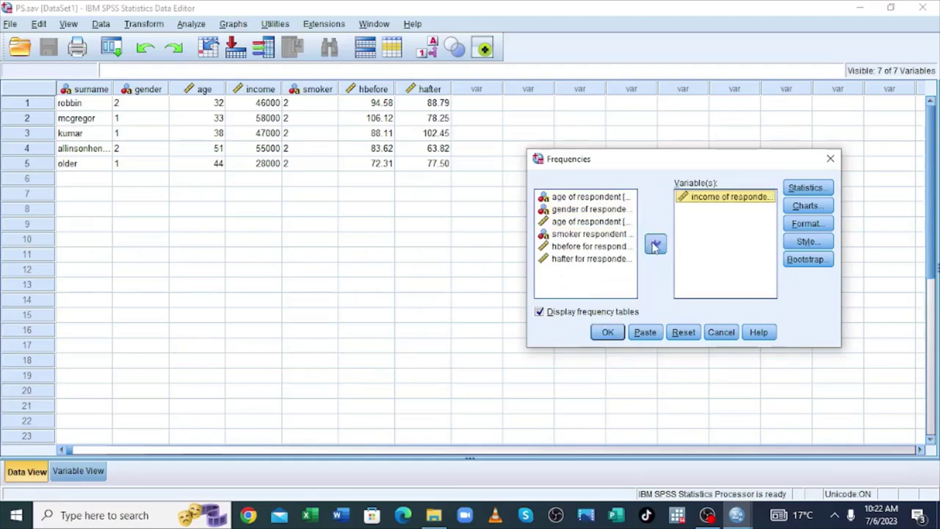
Choose a histogram with a normal curve overlay and run the income frequencies.
{"action": "left_click", "coordinate": [803, 209]}
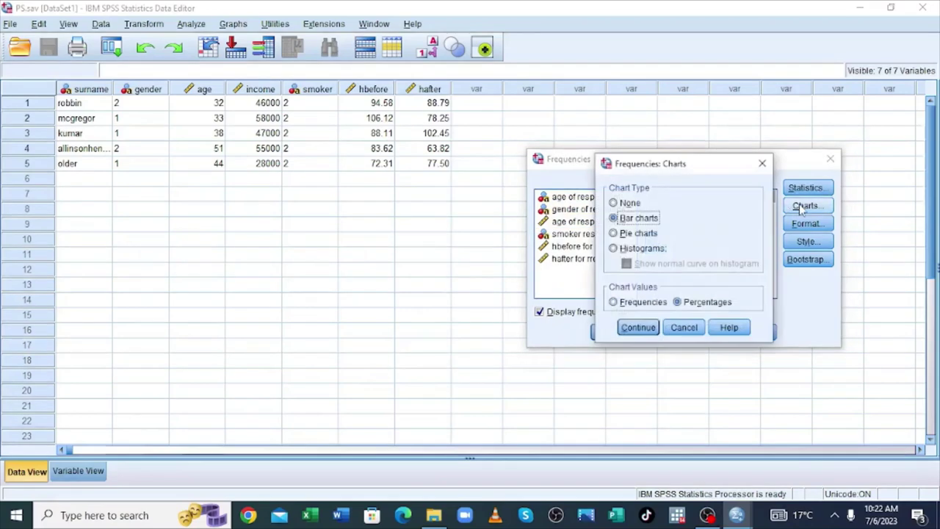
{"action": "left_click", "coordinate": [619, 249]}
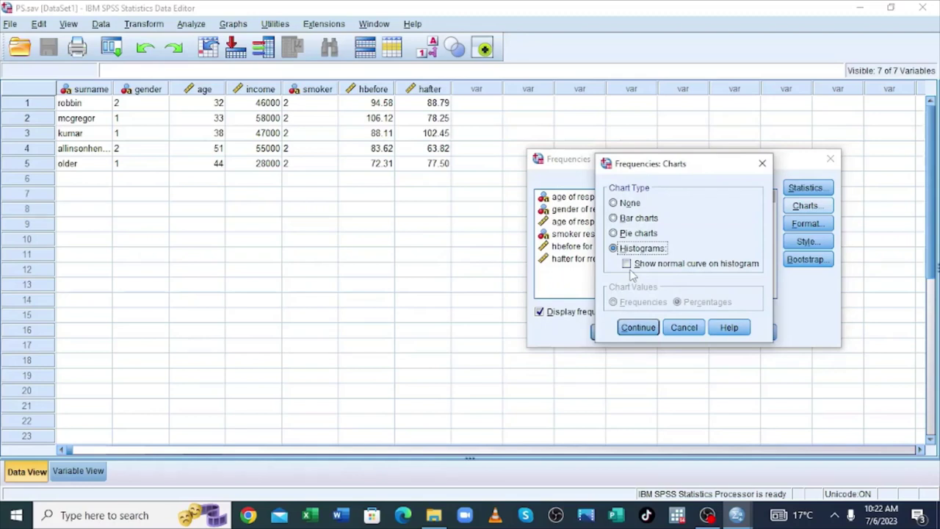
{"action": "left_click", "coordinate": [627, 264]}
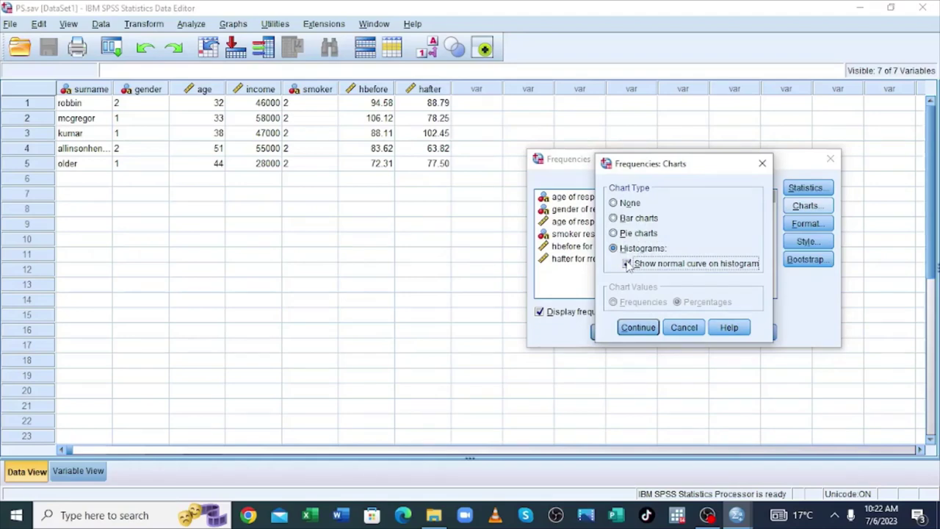
{"action": "left_click", "coordinate": [633, 329]}
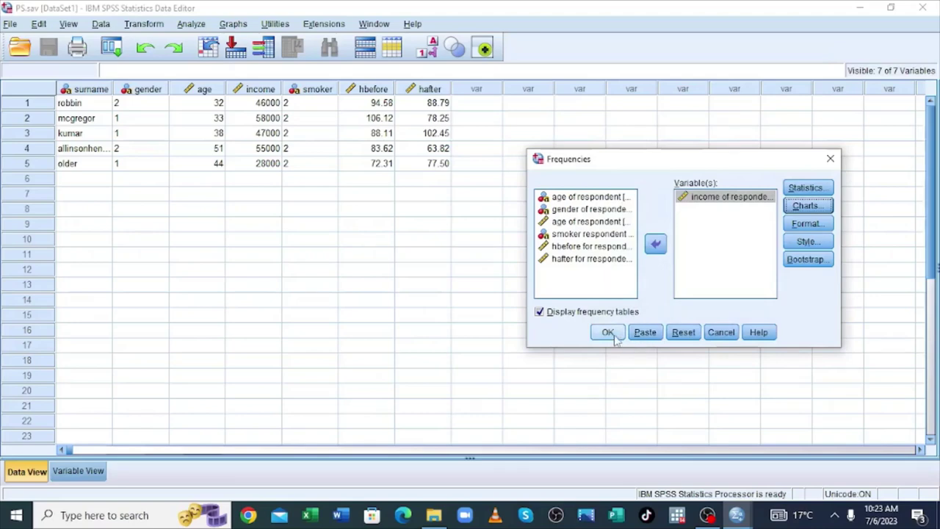
{"action": "left_click", "coordinate": [607, 332]}
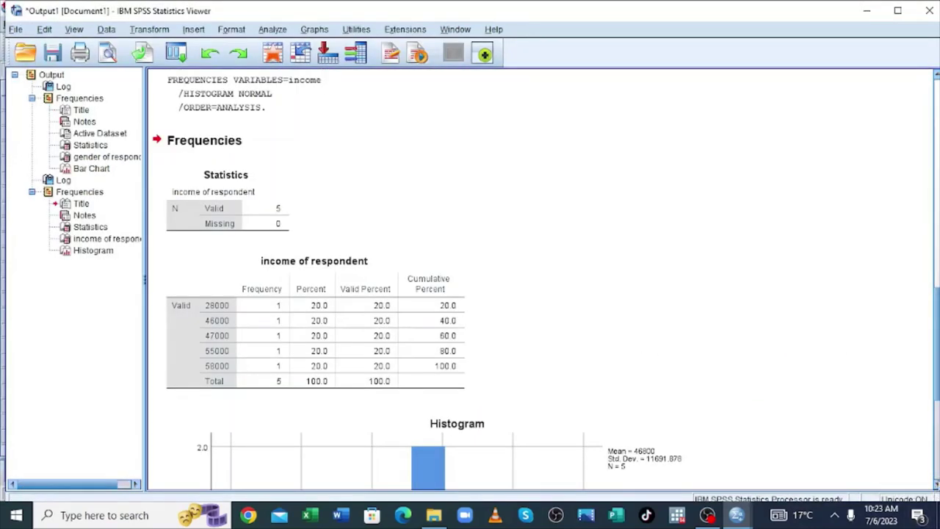
Scroll to the income histogram with its normal curve and select the chart.
{"action": "scroll", "coordinate": [543, 279], "scroll_direction": "down", "scroll_amount": 8}
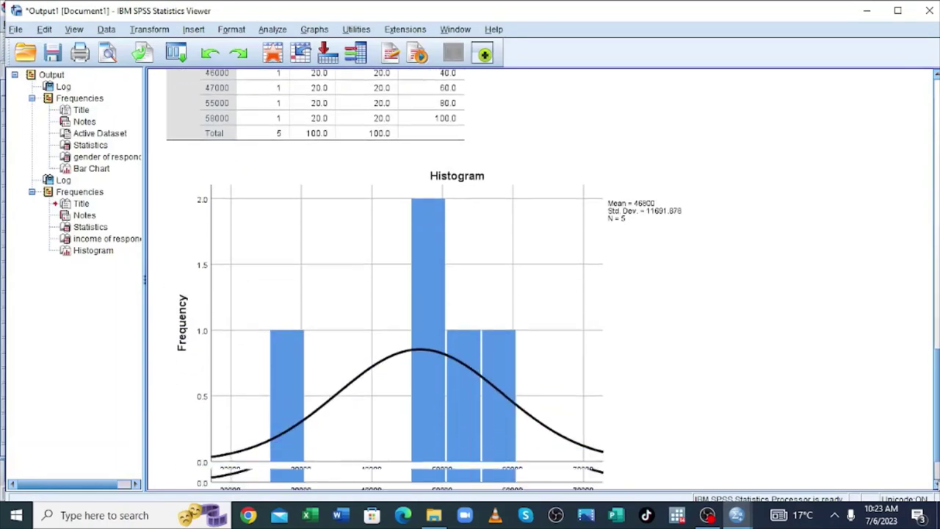
{"action": "scroll", "coordinate": [543, 279], "scroll_direction": "down", "scroll_amount": 2}
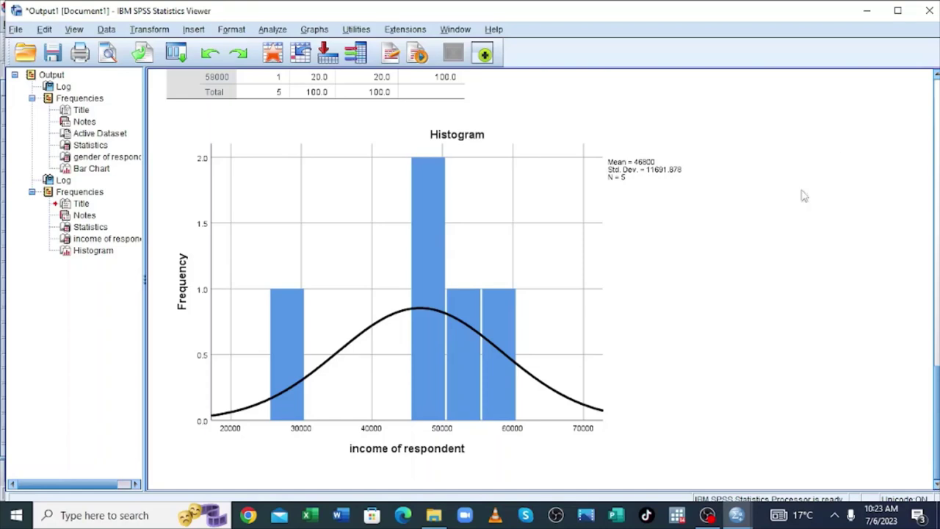
{"action": "left_click", "coordinate": [631, 166]}
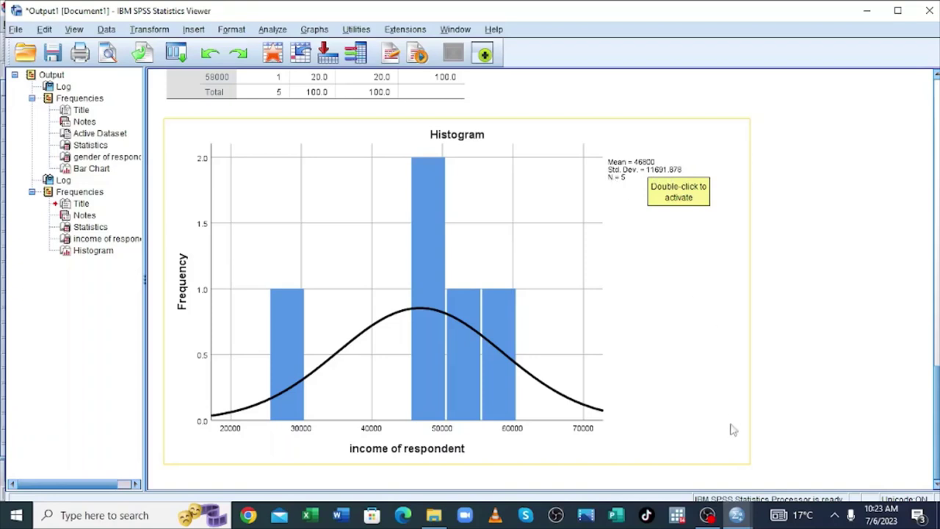
{"action": "mouse_move", "coordinate": [738, 520]}
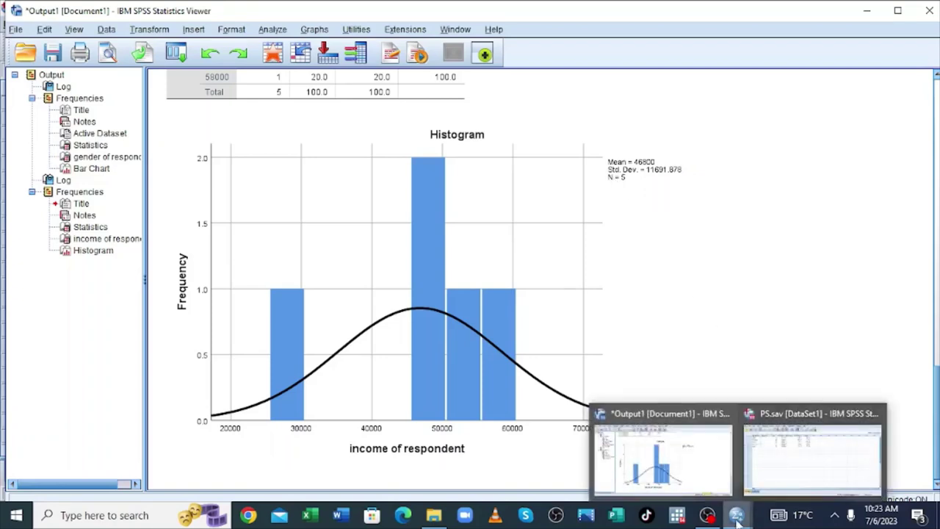
{"action": "left_click", "coordinate": [422, 360]}
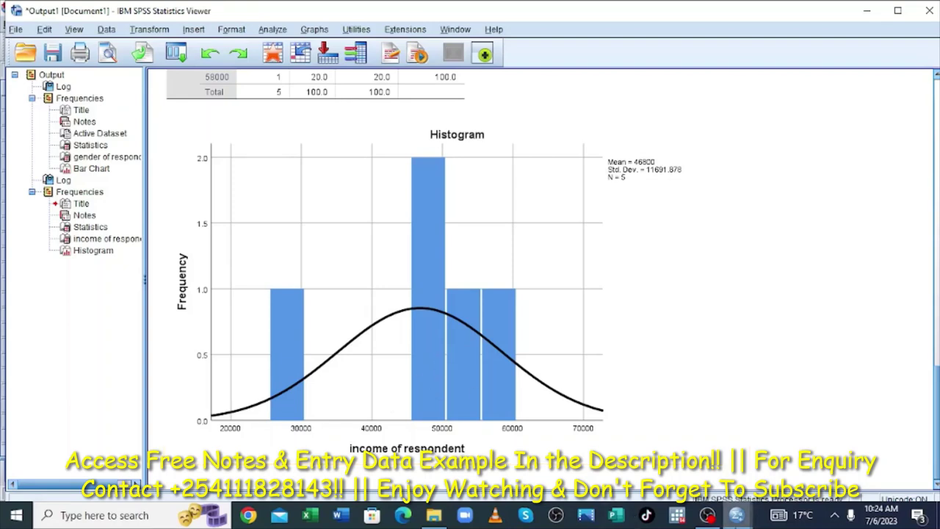
{"action": "mouse_move", "coordinate": [731, 518]}
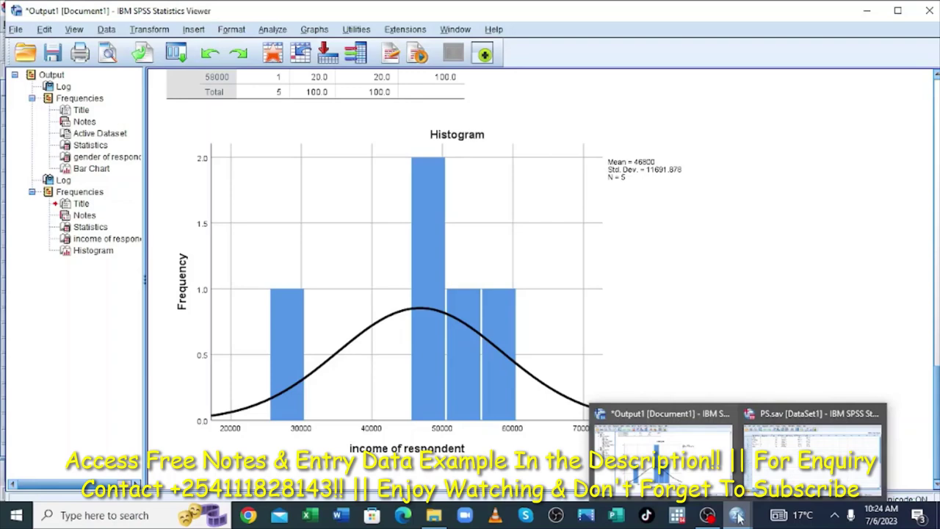
{"action": "mouse_move", "coordinate": [771, 478]}
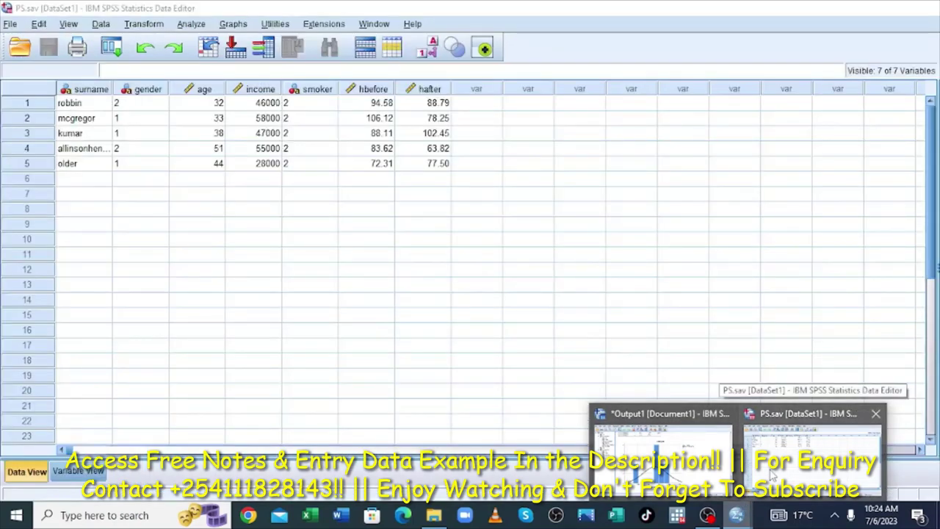
Switch back to the PS.sav data window and reopen the Frequencies dialog.
{"action": "left_click", "coordinate": [771, 477]}
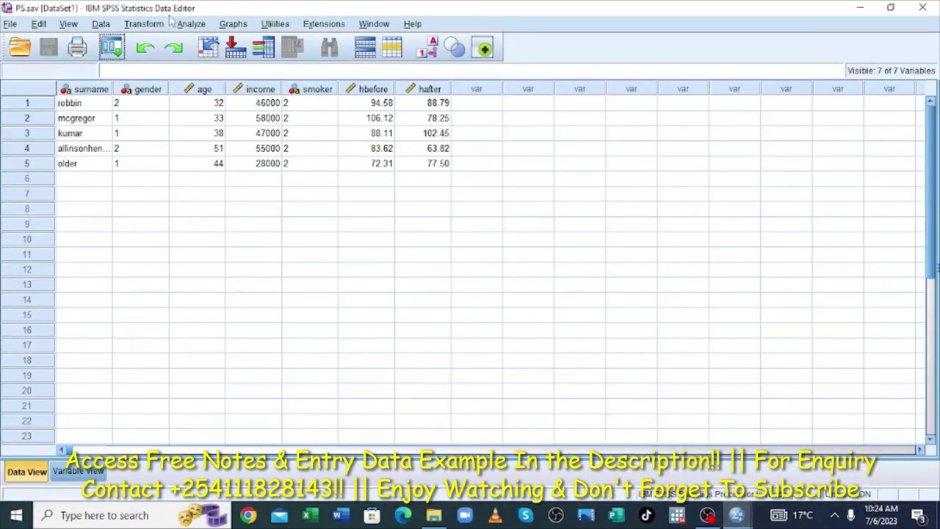
{"action": "left_click", "coordinate": [193, 25]}
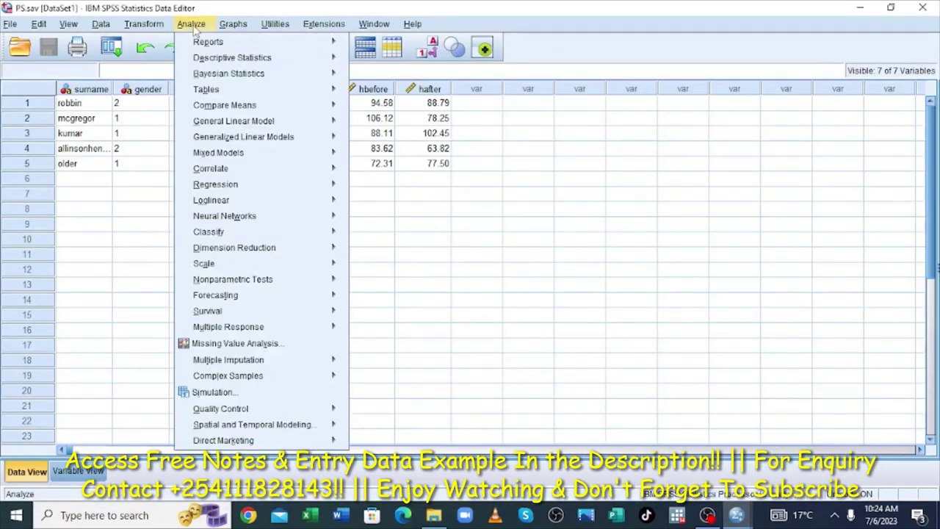
{"action": "mouse_move", "coordinate": [244, 62]}
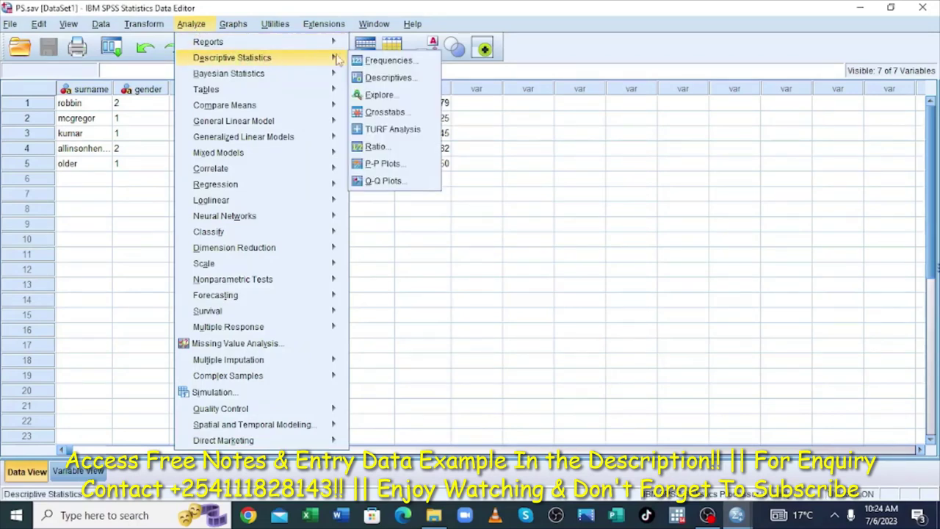
{"action": "left_click", "coordinate": [378, 66]}
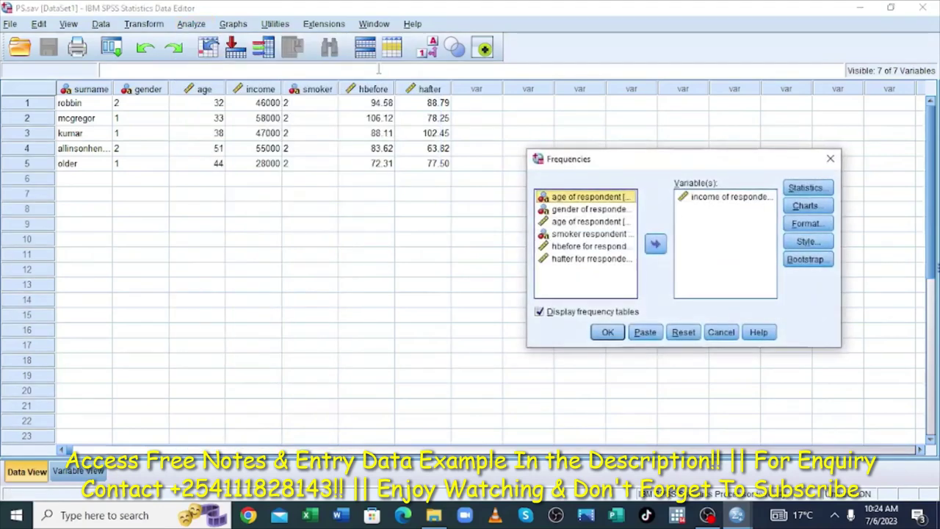
Replace income of respondent with smoker respondent in the Variable(s) list.
{"action": "left_click", "coordinate": [727, 196]}
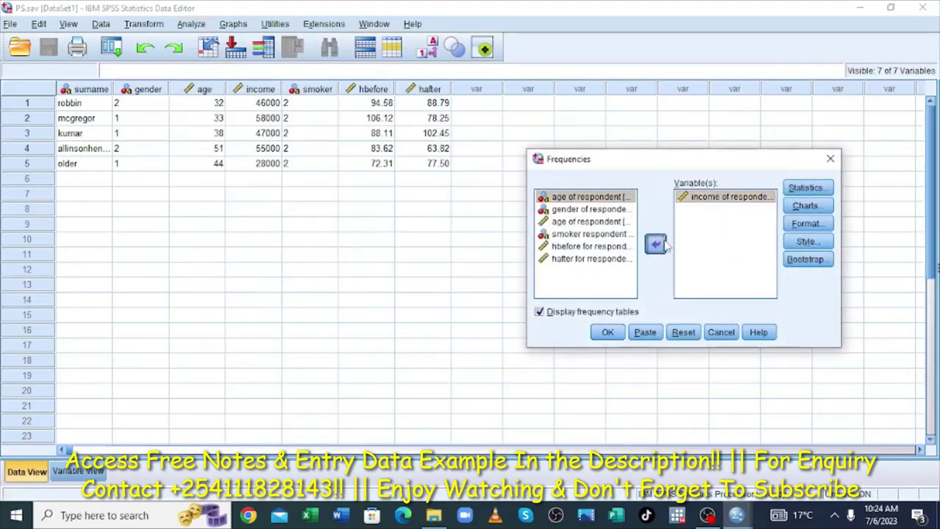
{"action": "left_click", "coordinate": [656, 244]}
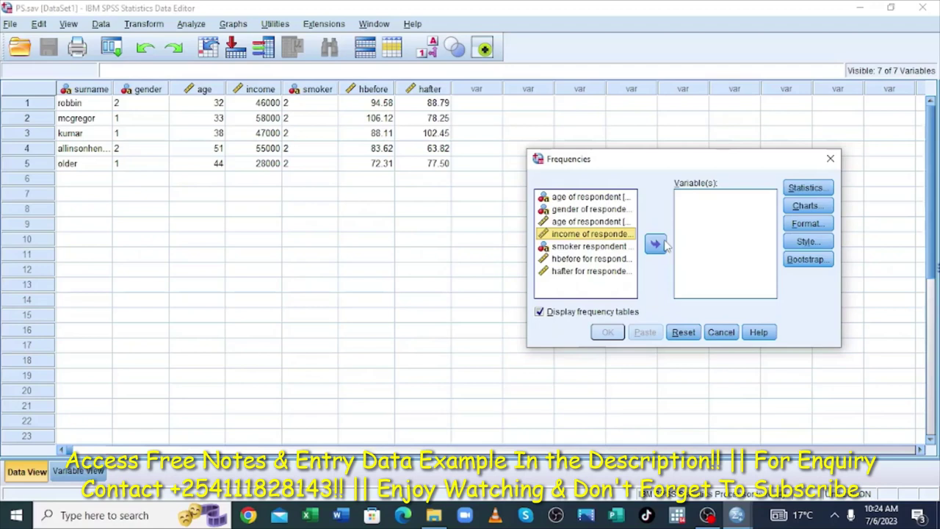
{"action": "left_click", "coordinate": [613, 249]}
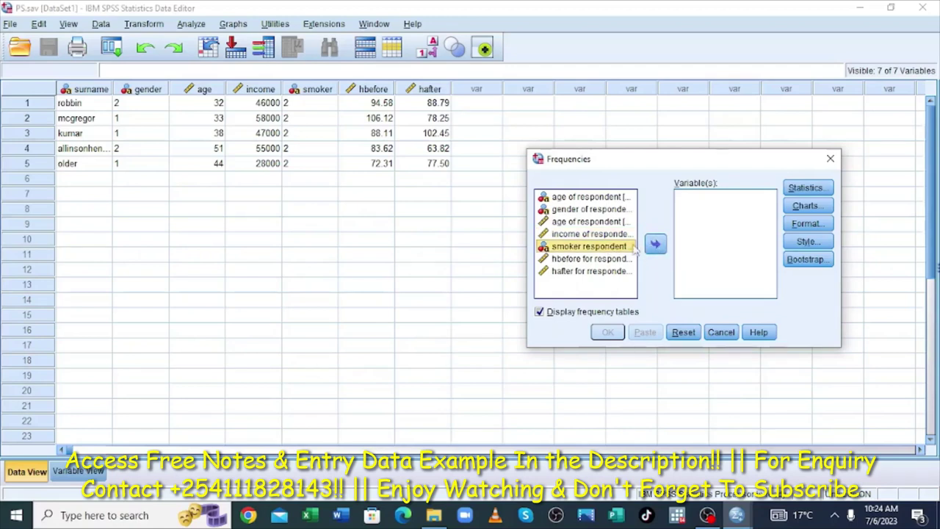
{"action": "left_click", "coordinate": [655, 246]}
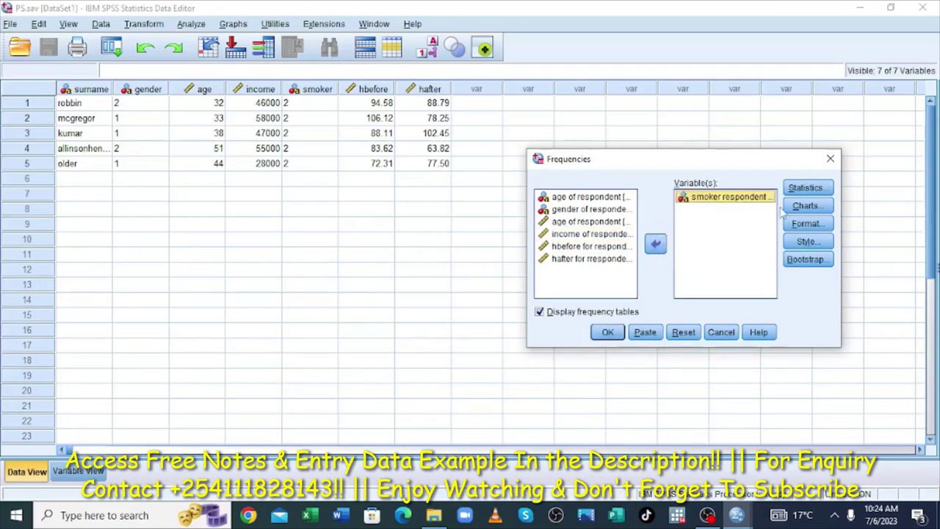
Switch the frequencies chart type from histogram to pie chart and confirm.
{"action": "left_click", "coordinate": [804, 209]}
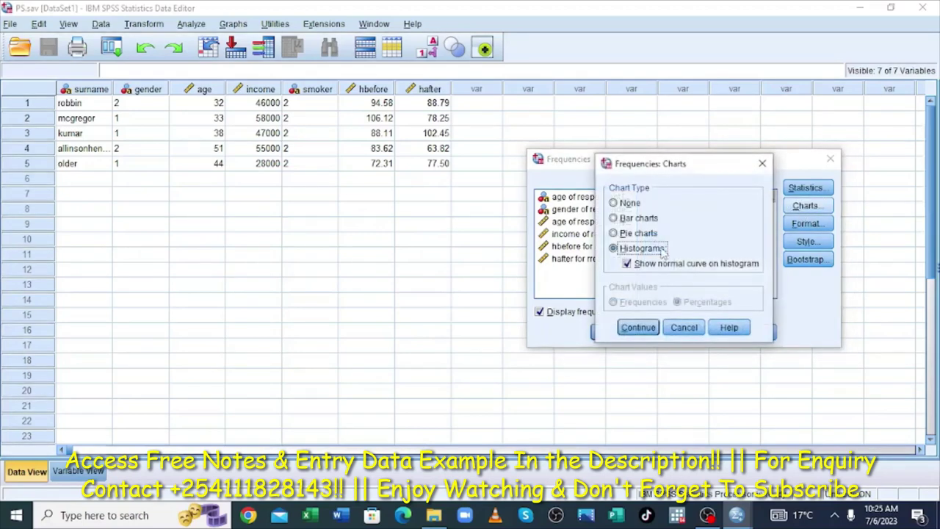
{"action": "left_click", "coordinate": [619, 234]}
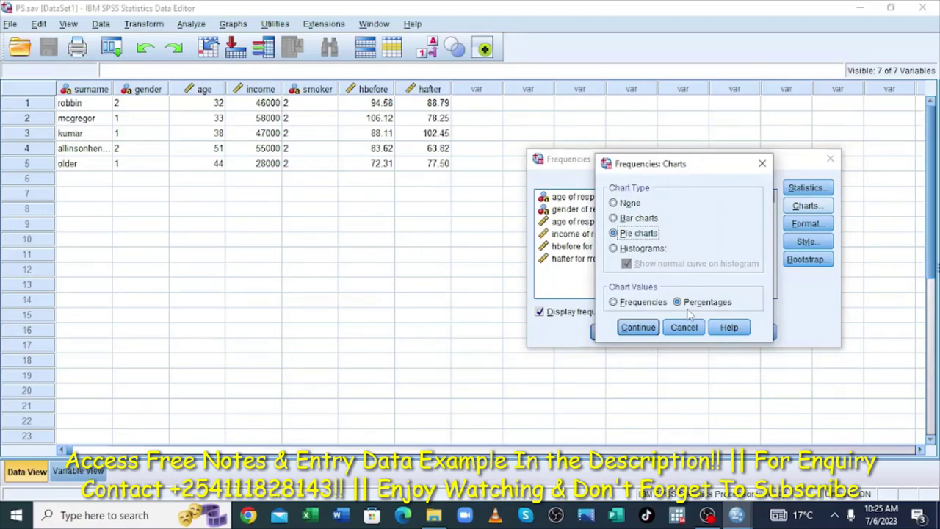
{"action": "left_click", "coordinate": [637, 327]}
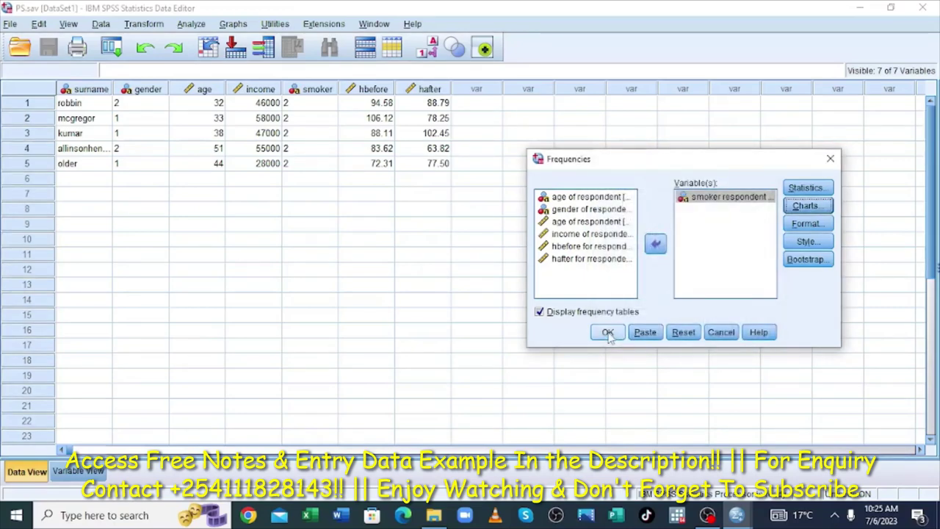
Run the smoker frequencies, showing all 5 respondents as nonsmokers in a pie chart.
{"action": "left_click", "coordinate": [608, 333]}
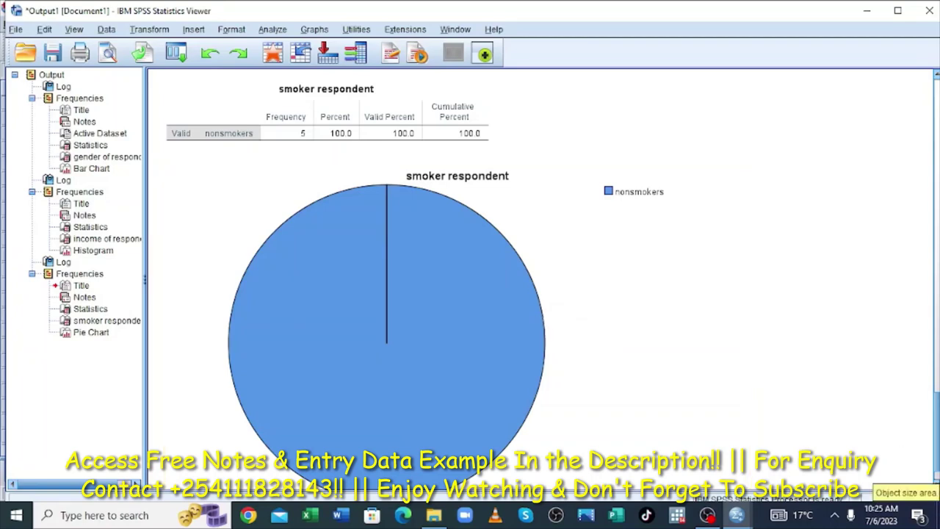
{"action": "left_click", "coordinate": [936, 482]}
{"action": "left_click", "coordinate": [936, 482]}
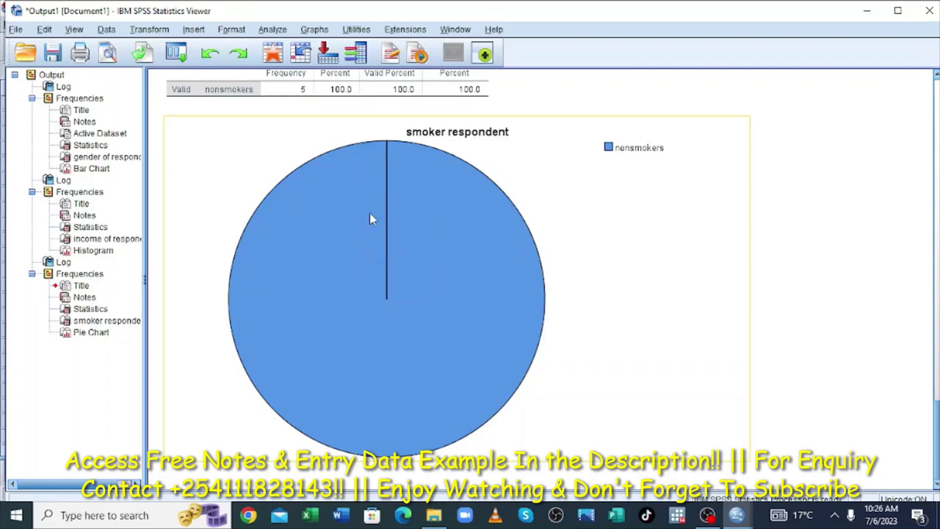
Bring the Output1 viewer window back to the front.
{"action": "left_click", "coordinate": [737, 515]}
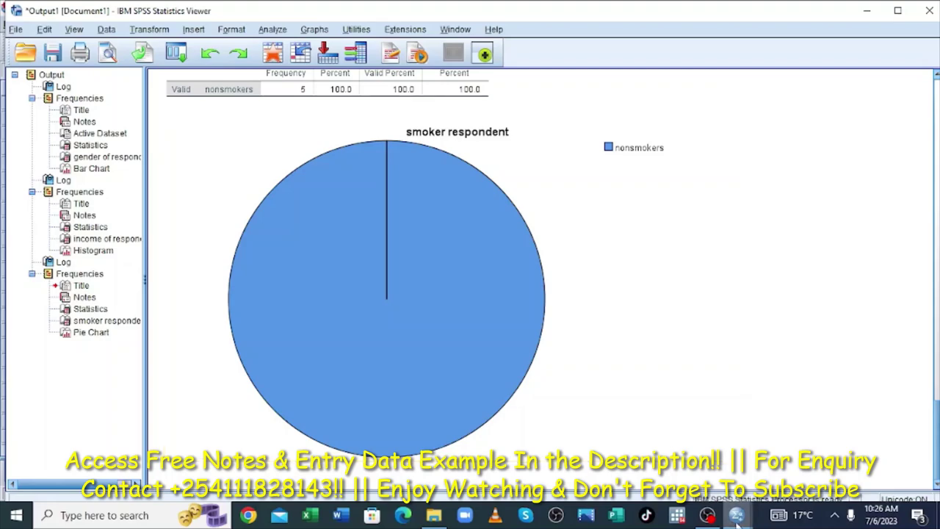
{"action": "left_click", "coordinate": [778, 463]}
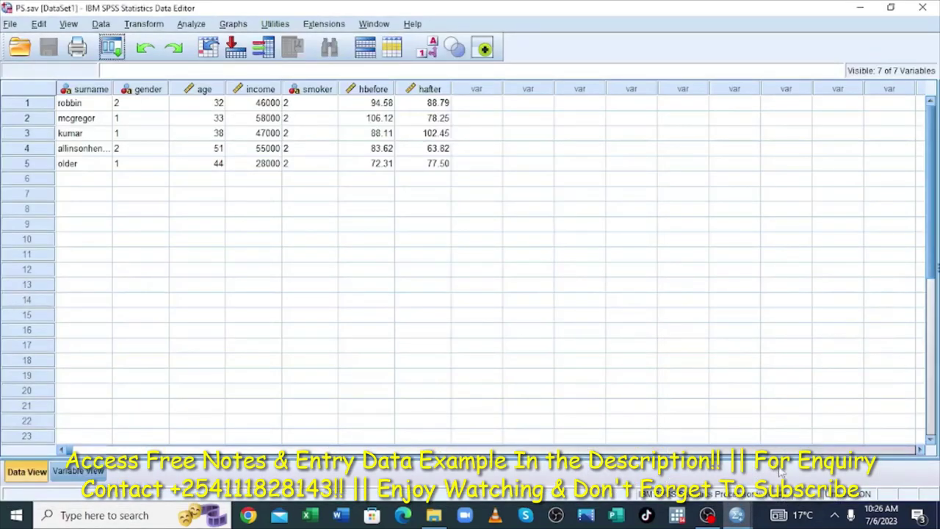
{"action": "left_click", "coordinate": [740, 517]}
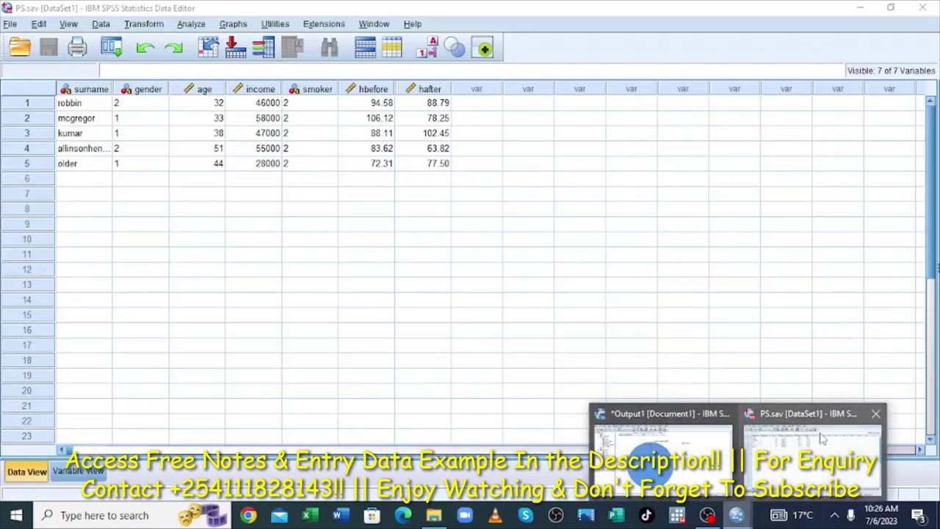
{"action": "left_click", "coordinate": [744, 517]}
{"action": "mouse_move", "coordinate": [743, 515]}
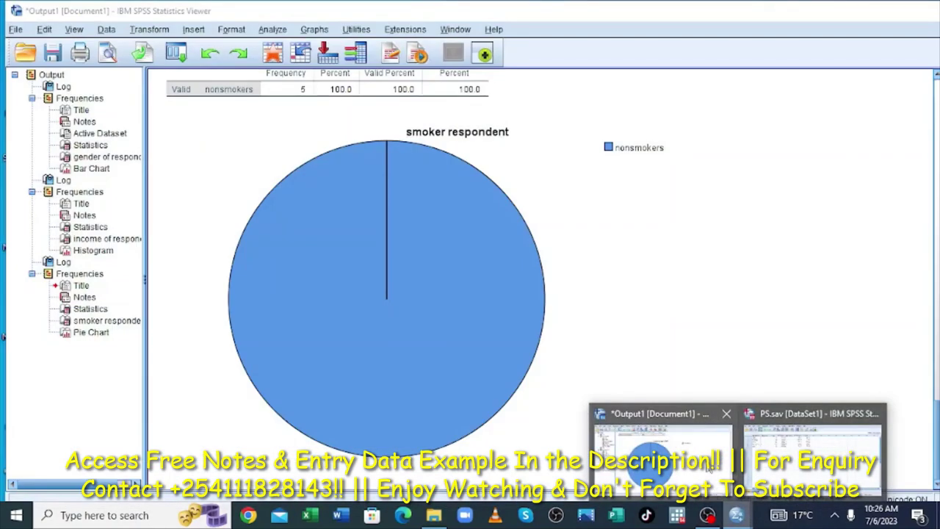
{"action": "left_click", "coordinate": [707, 464]}
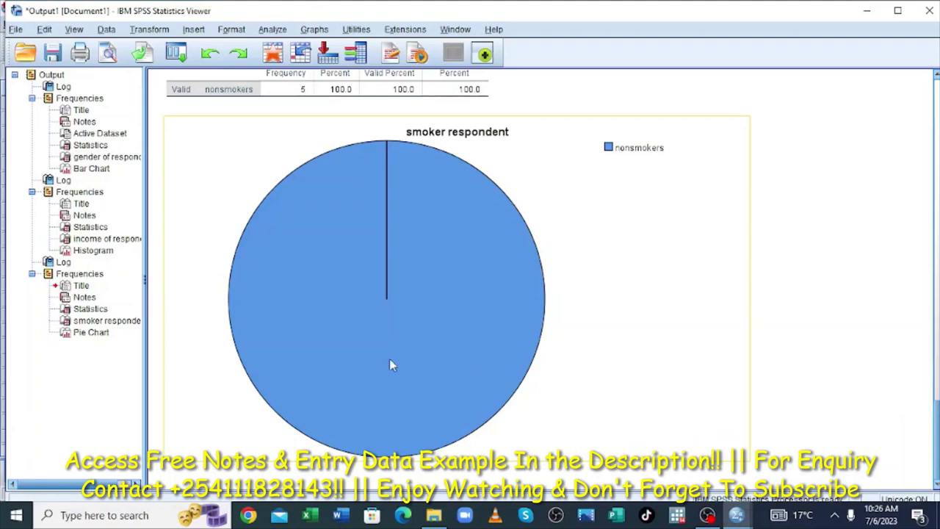
Save the output document as Output1.spv in Documents.
{"action": "left_click", "coordinate": [15, 29]}
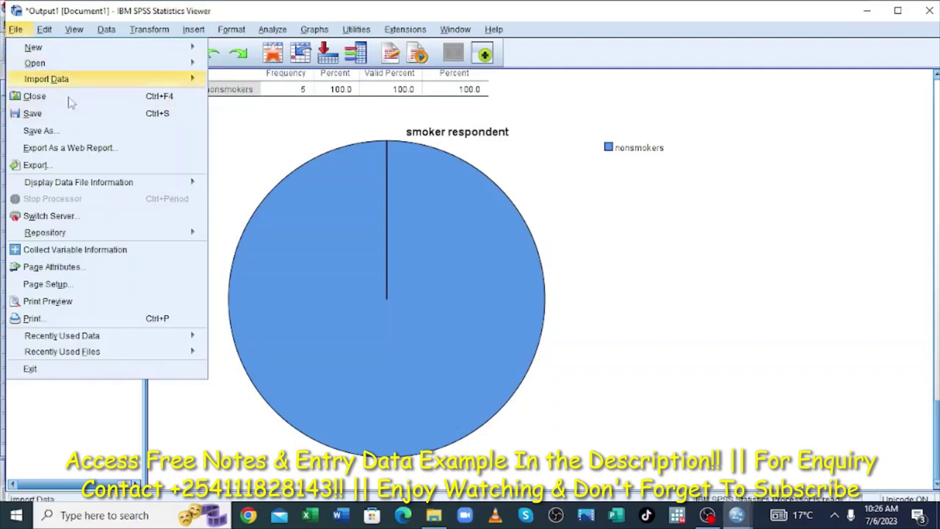
{"action": "left_click", "coordinate": [68, 136]}
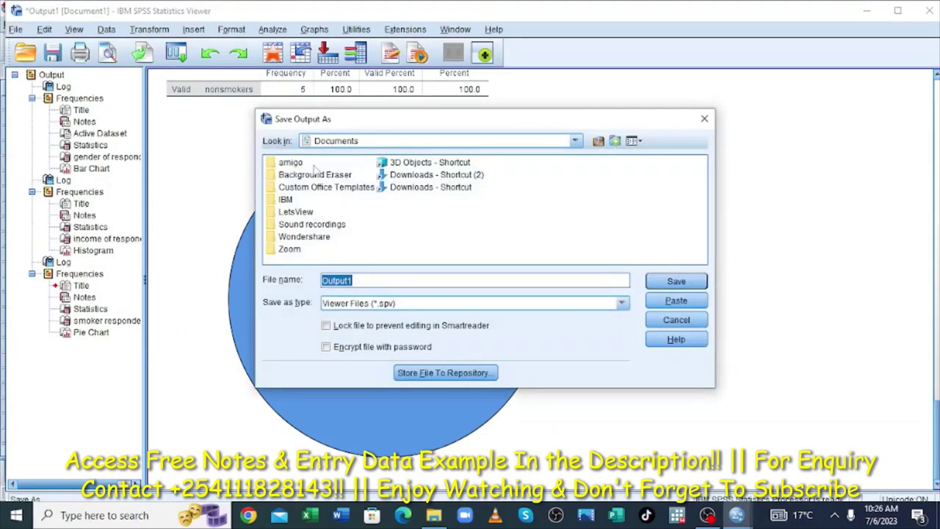
{"action": "left_click", "coordinate": [670, 284]}
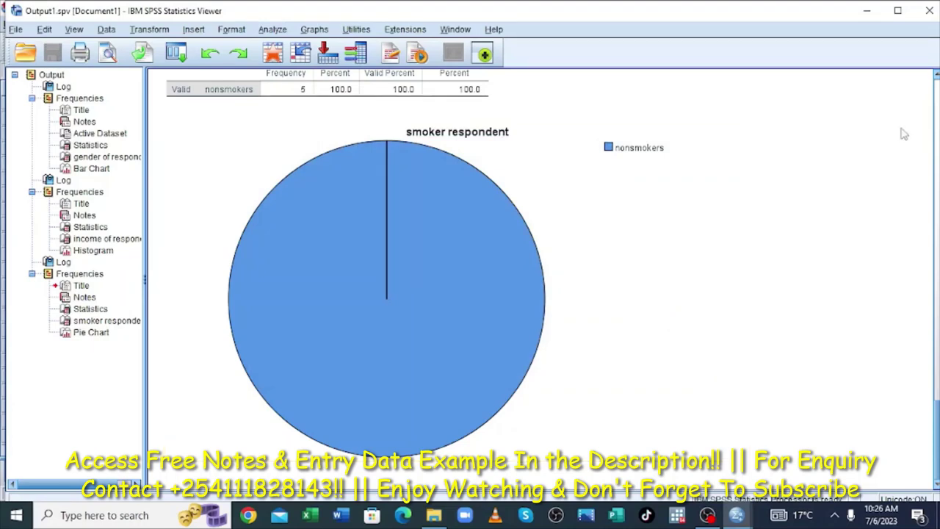
Copy the income of respondent histogram from the output to the clipboard.
{"action": "left_click", "coordinate": [937, 76]}
{"action": "scroll", "coordinate": [937, 76], "scroll_direction": "up", "scroll_amount": 6}
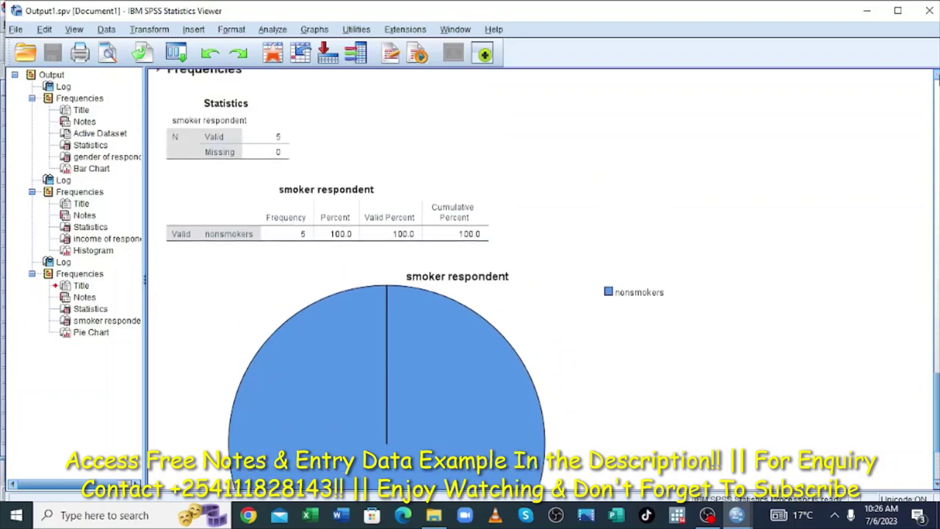
{"action": "scroll", "coordinate": [937, 76], "scroll_direction": "up", "scroll_amount": 5}
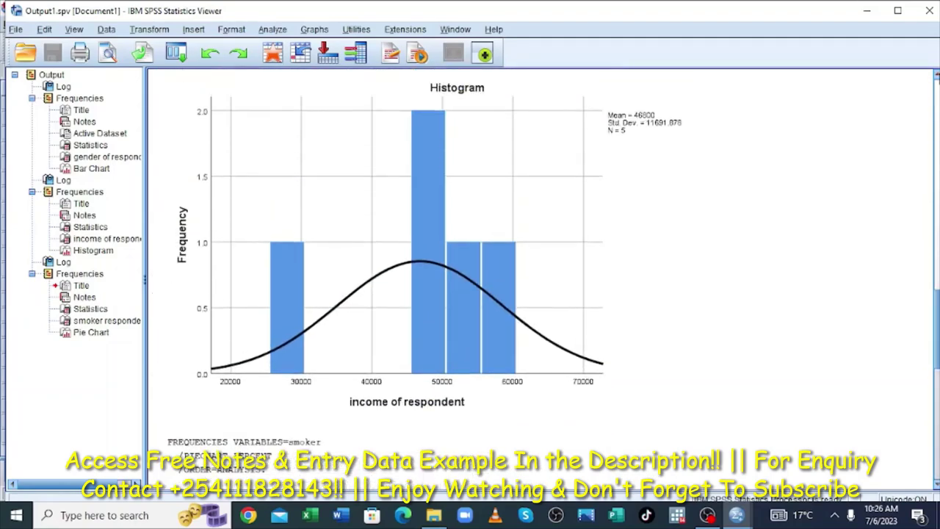
{"action": "scroll", "coordinate": [937, 76], "scroll_direction": "up", "scroll_amount": 1}
{"action": "left_click", "coordinate": [499, 242]}
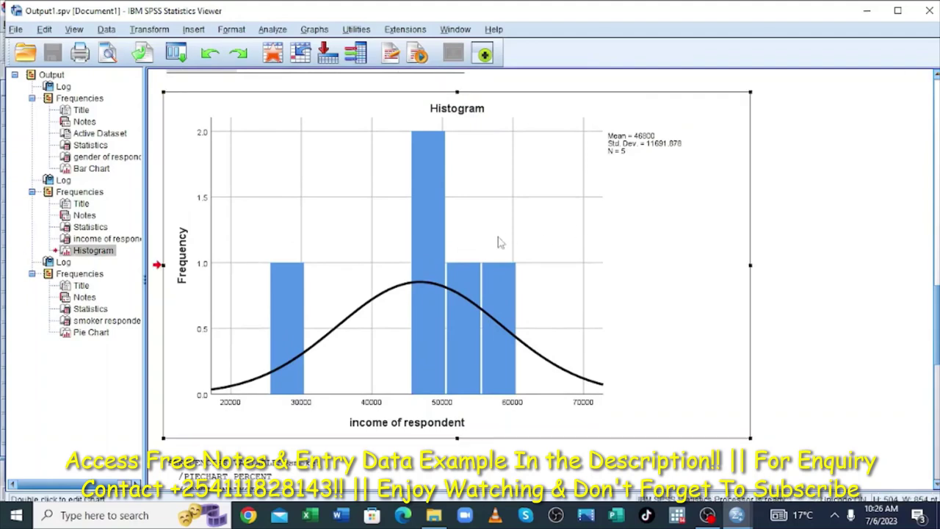
{"action": "right_click", "coordinate": [499, 243]}
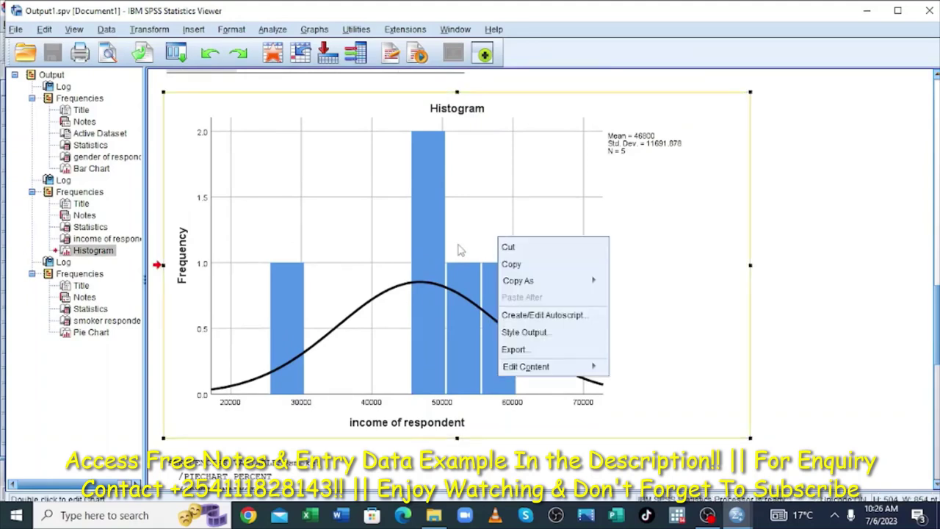
{"action": "left_click", "coordinate": [514, 264]}
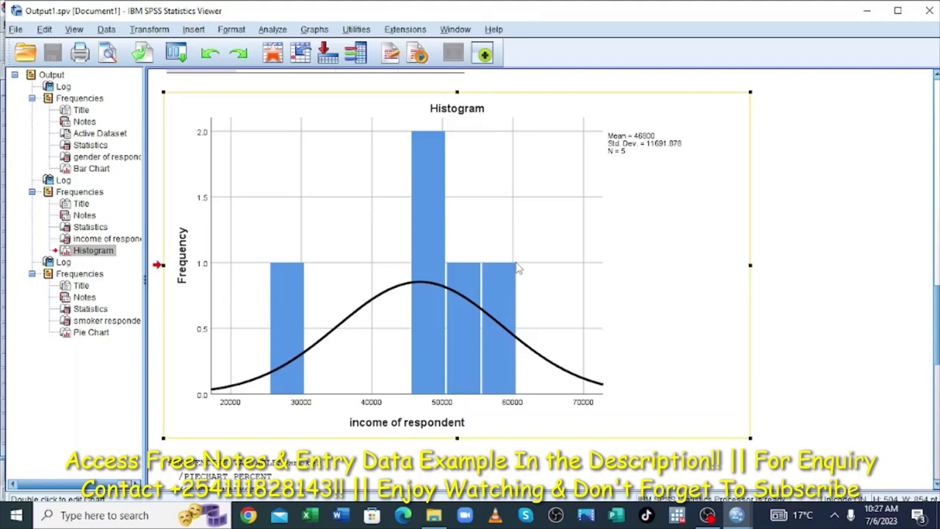
Bring the PS.sav Data Editor window back to the front.
{"action": "left_click", "coordinate": [737, 515]}
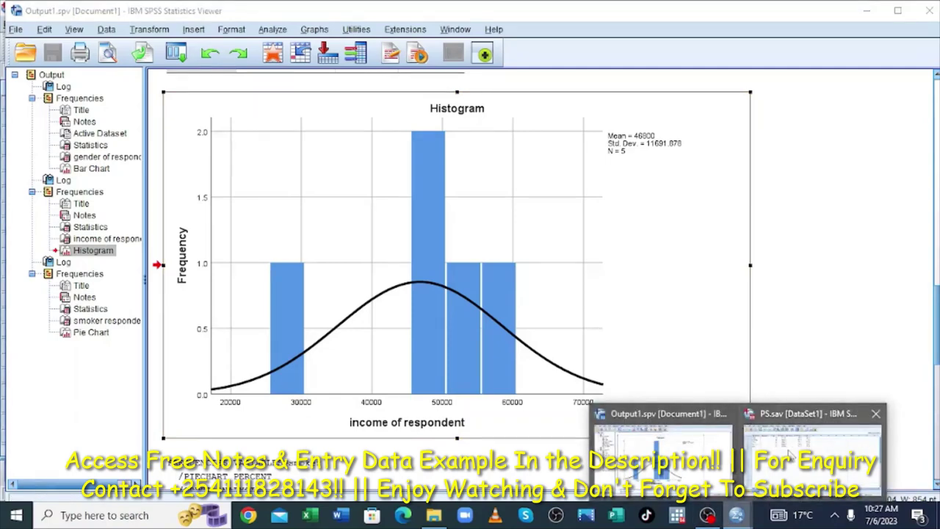
{"action": "left_click", "coordinate": [791, 456]}
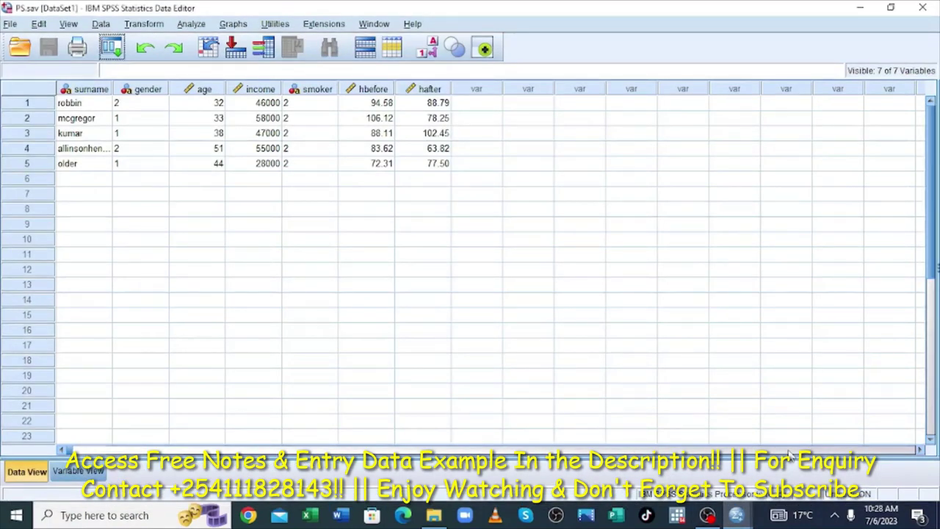